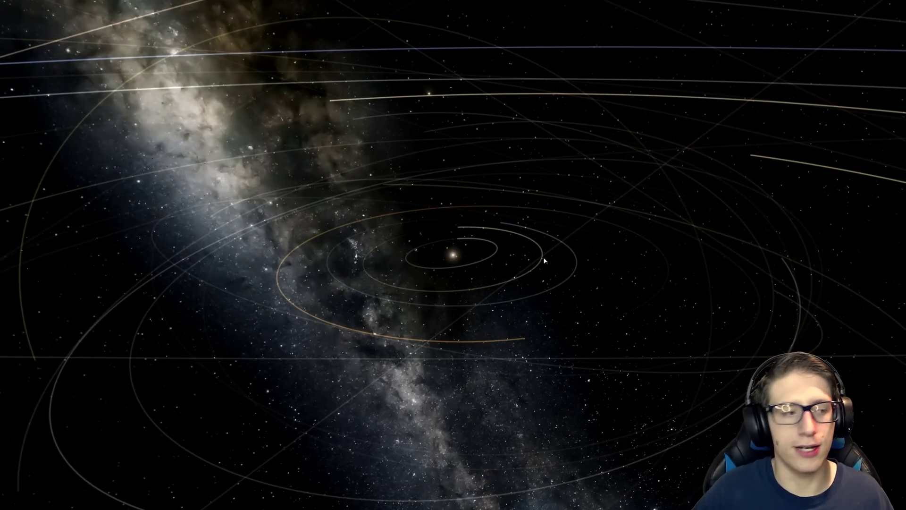
Replace the solar system with a new empty simulation from the main menu
{"action": "left_click_drag", "start_coordinate": [549, 290], "coordinate": [283, 283]}
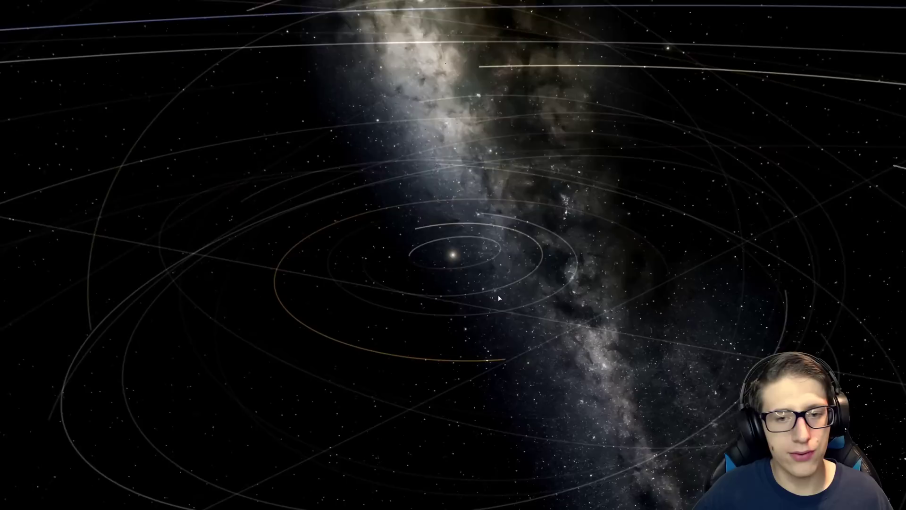
{"action": "key", "text": "h"}
{"action": "left_click", "coordinate": [9, 9]}
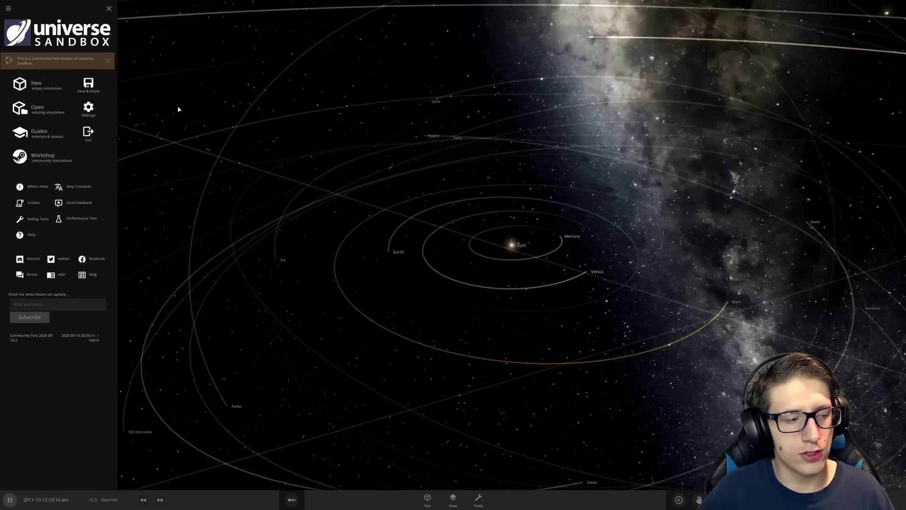
{"action": "left_click", "coordinate": [39, 85]}
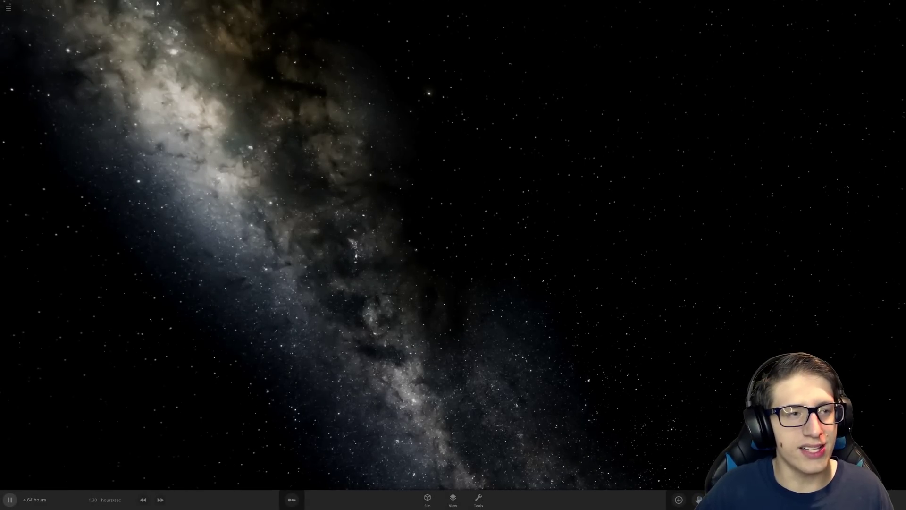
Load the saved Solar System simulation and tilt the view down onto its orbits
{"action": "left_click", "coordinate": [6, 5]}
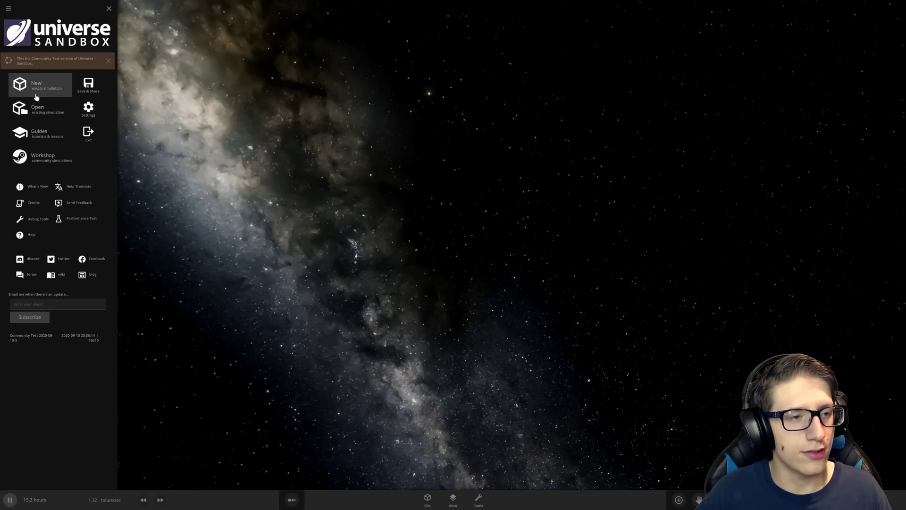
{"action": "left_click", "coordinate": [32, 111]}
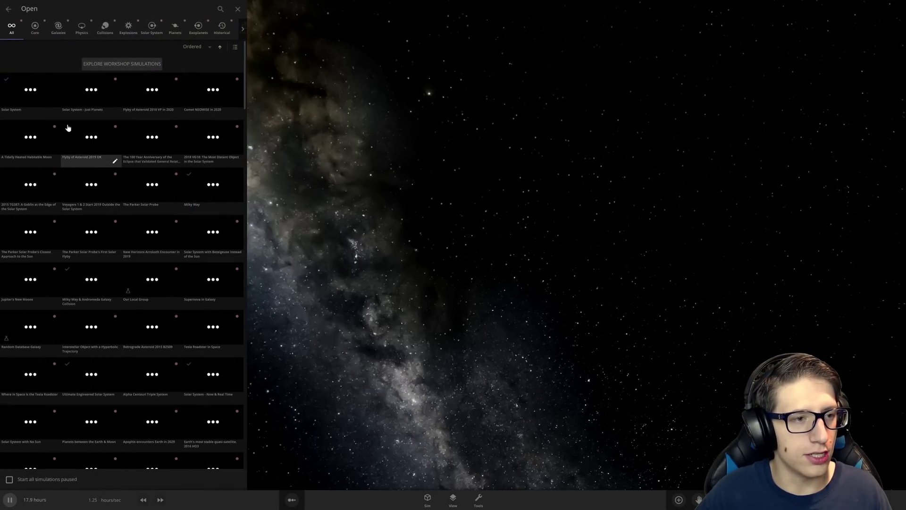
{"action": "left_click", "coordinate": [23, 93]}
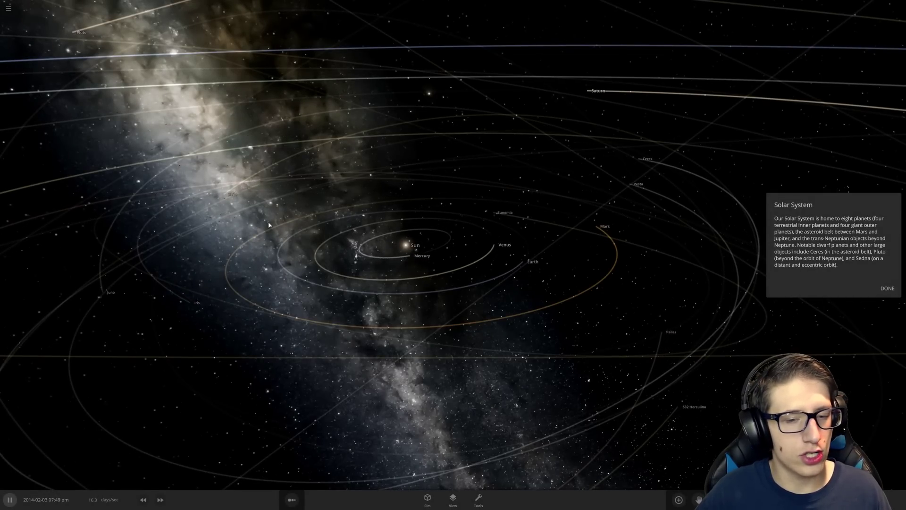
{"action": "left_click_drag", "start_coordinate": [270, 224], "coordinate": [374, 271]}
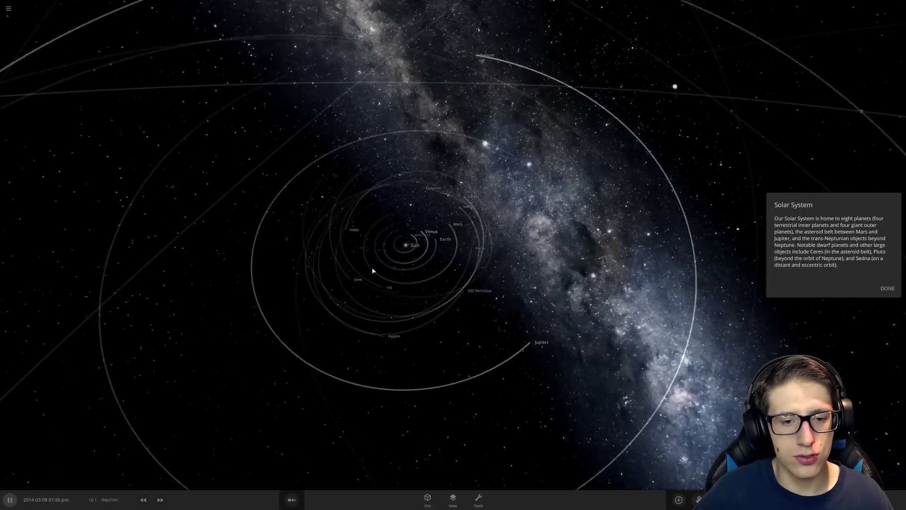
{"action": "scroll", "coordinate": [374, 270], "scroll_direction": "down", "scroll_amount": 5}
{"action": "scroll", "coordinate": [397, 276], "scroll_direction": "down", "scroll_amount": 5}
{"action": "scroll", "coordinate": [411, 278], "scroll_direction": "down", "scroll_amount": 5}
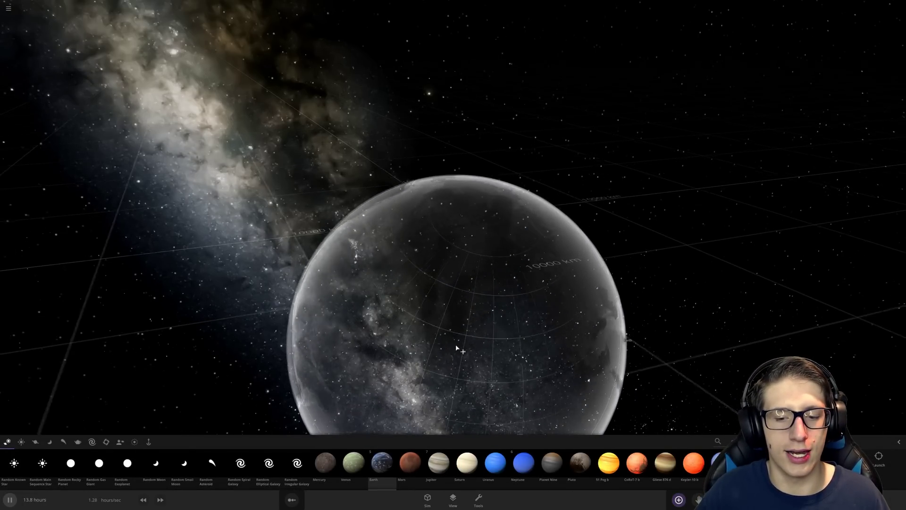
{"action": "scroll", "coordinate": [455, 344], "scroll_direction": "down", "scroll_amount": 5}
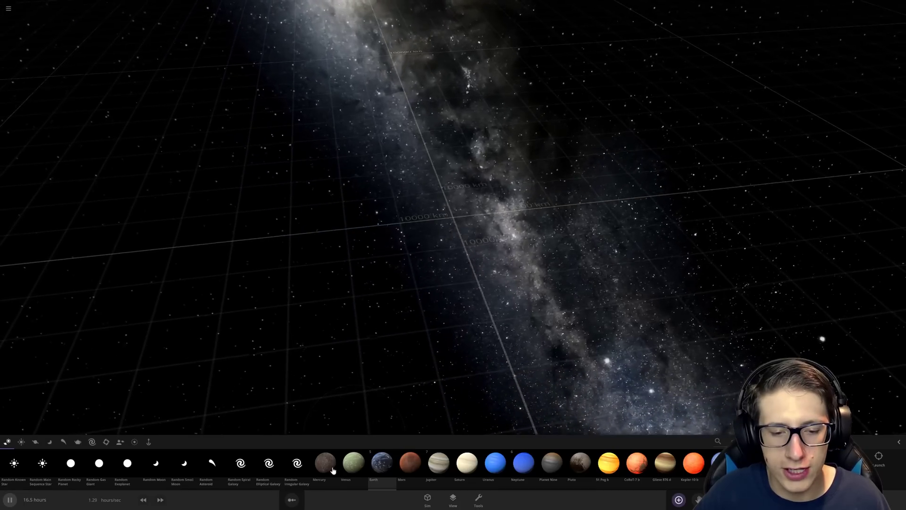
Place Mercury in empty space
{"action": "left_click", "coordinate": [326, 464]}
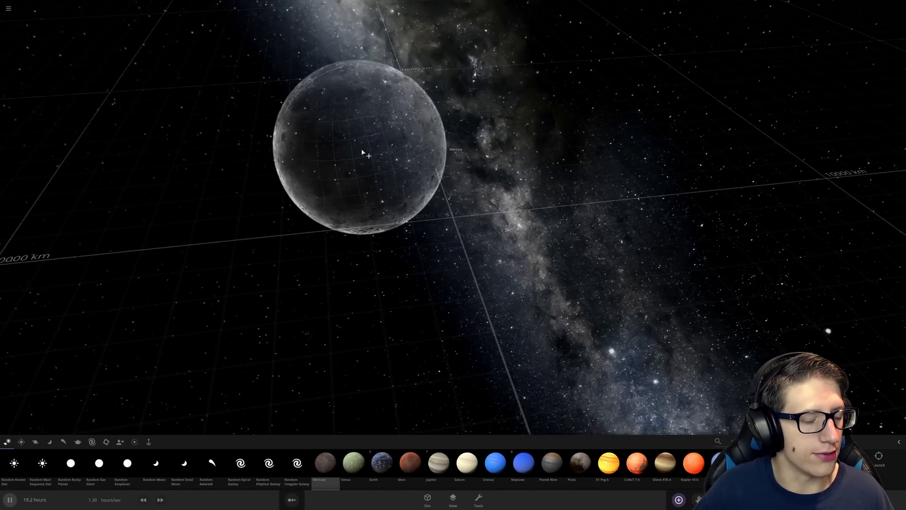
{"action": "left_click", "coordinate": [362, 153]}
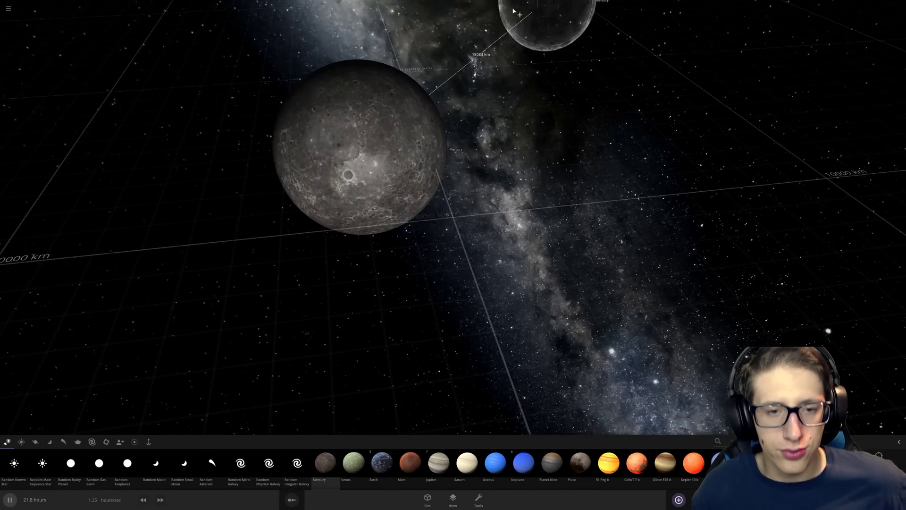
{"action": "scroll", "coordinate": [527, 202], "scroll_direction": "down", "scroll_amount": 5}
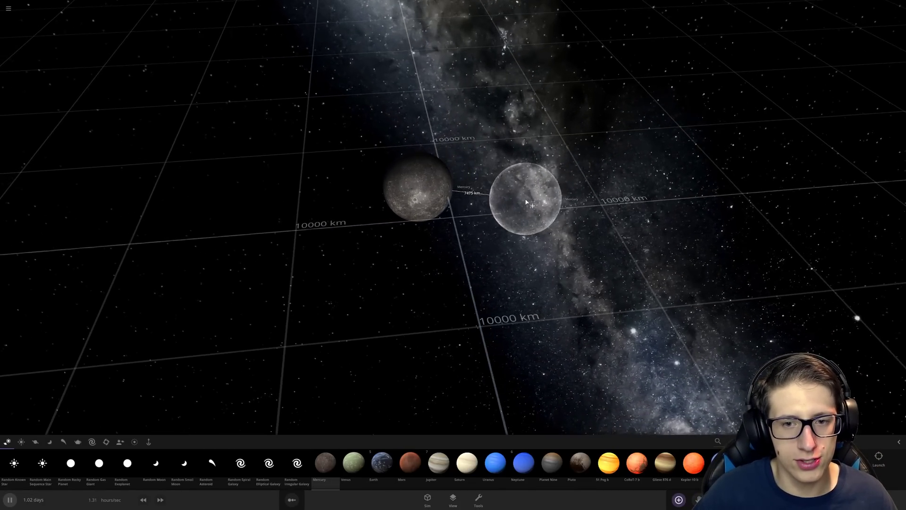
{"action": "mouse_move", "coordinate": [528, 202]}
{"action": "left_mouse_down"}
{"action": "mouse_move", "coordinate": [480, 285]}
{"action": "mouse_move", "coordinate": [454, 298]}
{"action": "left_mouse_up"}
{"action": "scroll", "coordinate": [454, 283], "scroll_direction": "up", "scroll_amount": 3}
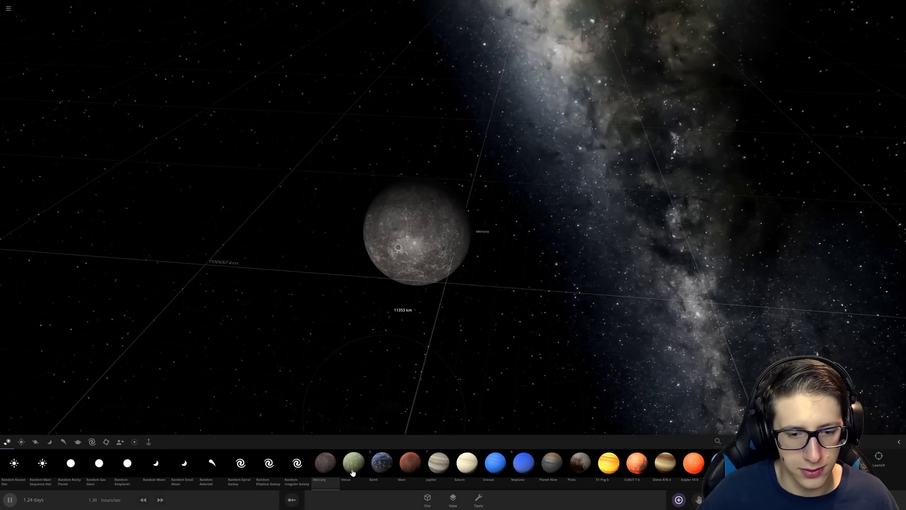
Add Venus and launch another Venus into the merged planet
{"action": "left_click", "coordinate": [361, 462]}
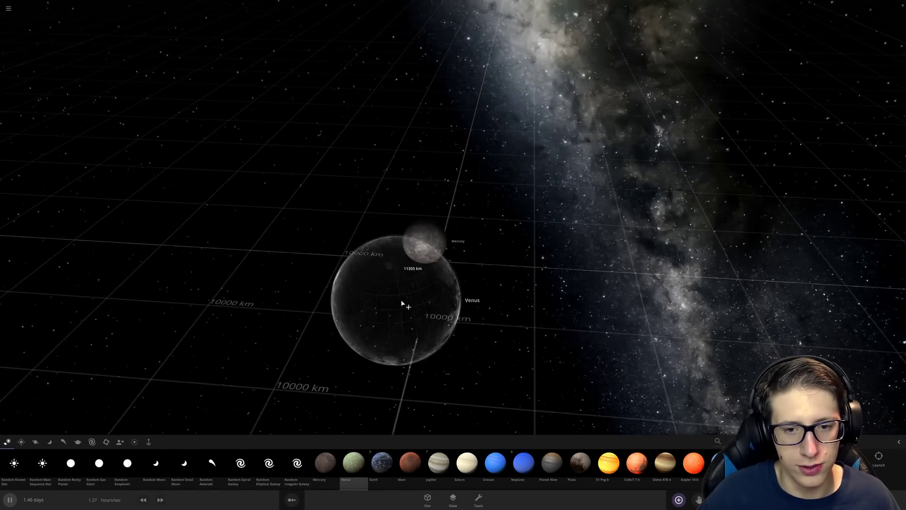
{"action": "mouse_move", "coordinate": [332, 269]}
{"action": "left_mouse_down"}
{"action": "mouse_move", "coordinate": [427, 303]}
{"action": "mouse_move", "coordinate": [551, 264]}
{"action": "left_mouse_up"}
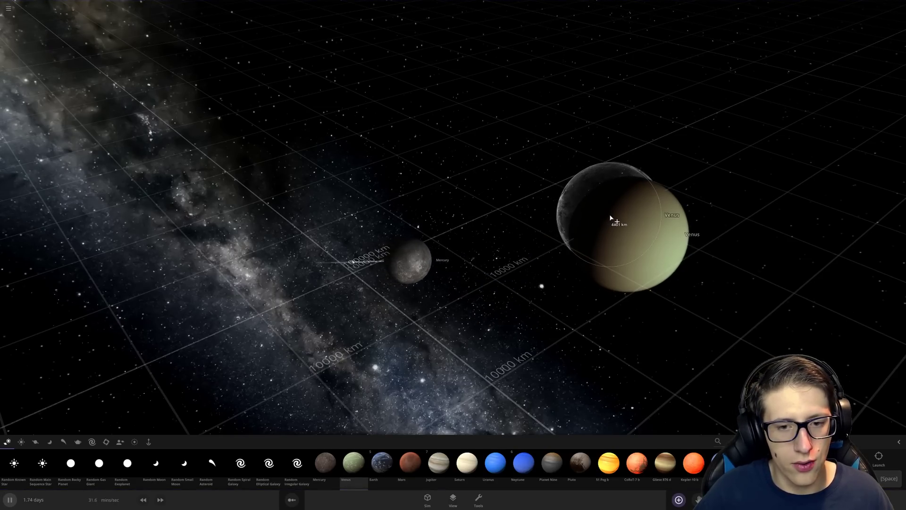
{"action": "left_click_drag", "start_coordinate": [611, 217], "coordinate": [636, 182]}
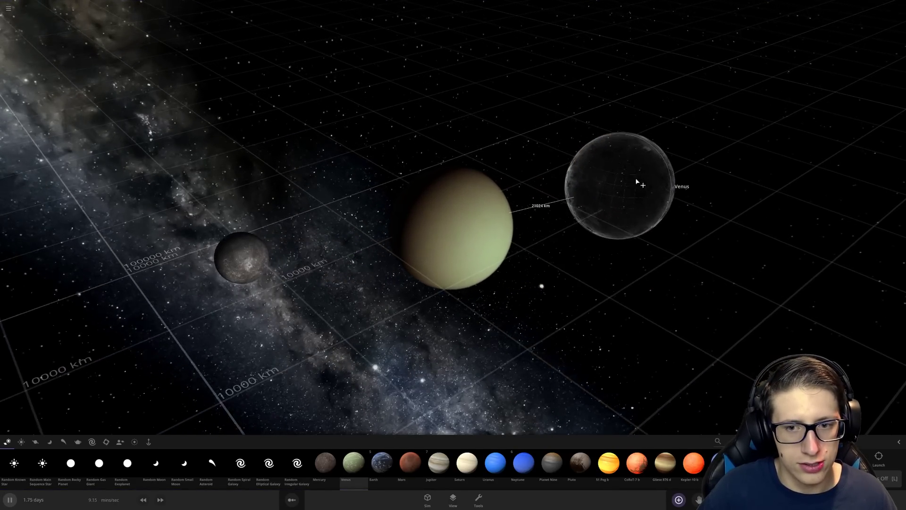
{"action": "scroll", "coordinate": [636, 182], "scroll_direction": "up", "scroll_amount": 2}
{"action": "scroll", "coordinate": [672, 180], "scroll_direction": "up", "scroll_amount": 2}
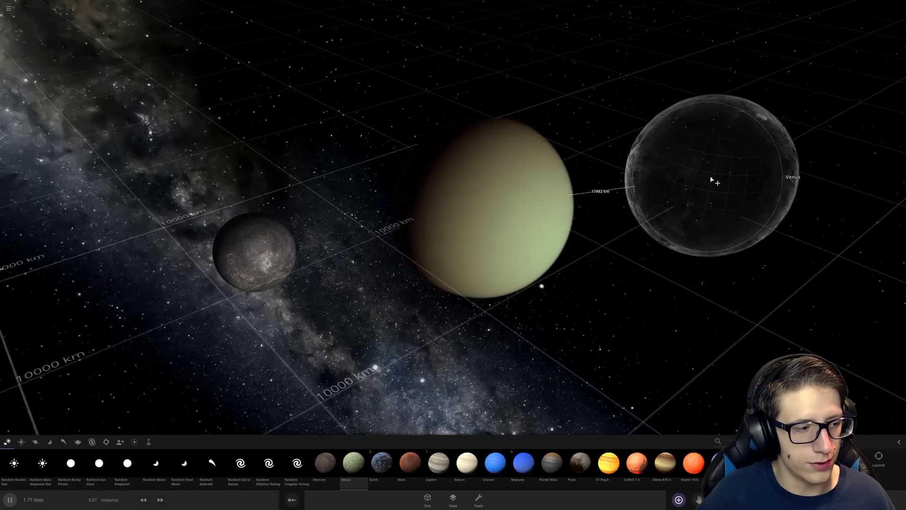
{"action": "scroll", "coordinate": [712, 180], "scroll_direction": "up", "scroll_amount": 2}
{"action": "scroll", "coordinate": [800, 162], "scroll_direction": "up", "scroll_amount": 2}
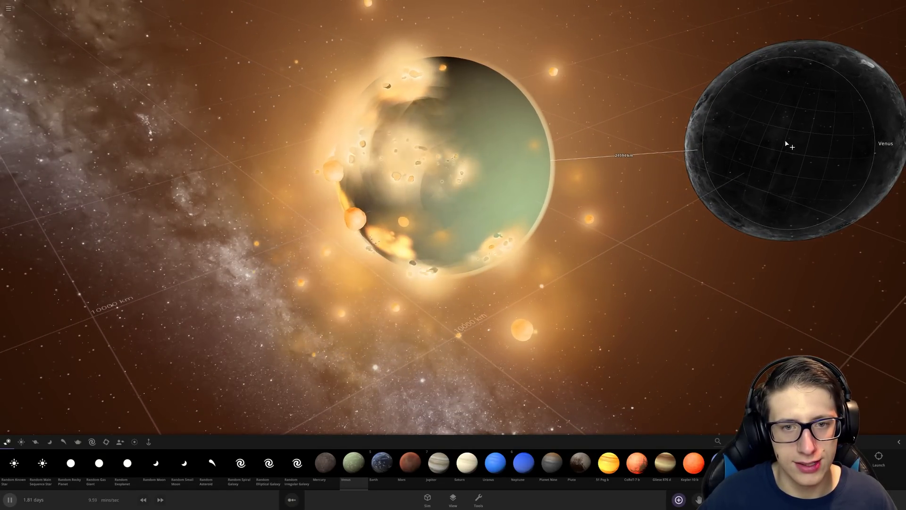
{"action": "left_click_drag", "start_coordinate": [786, 144], "coordinate": [751, 130]}
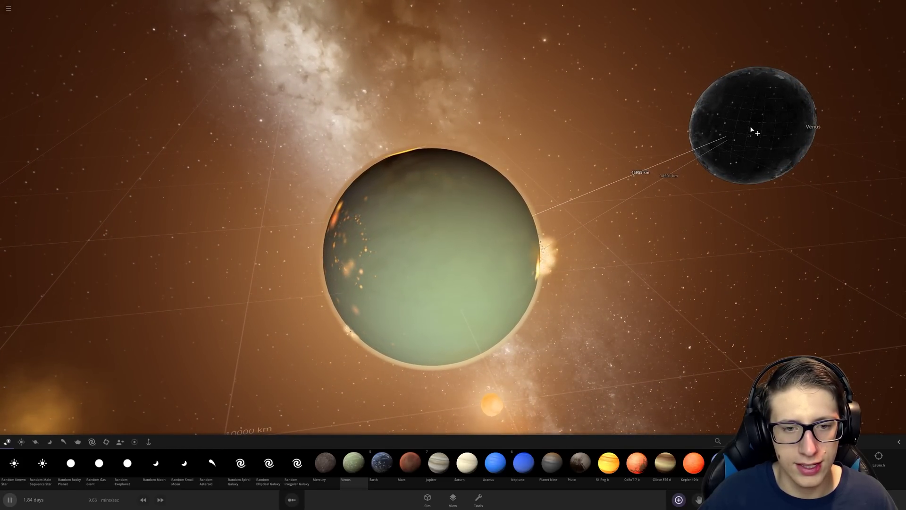
{"action": "left_click", "coordinate": [752, 129]}
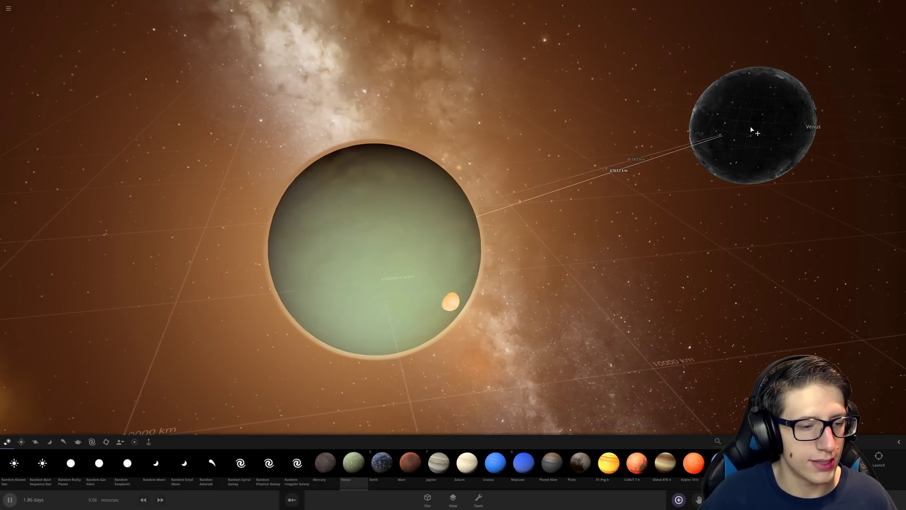
{"action": "left_click", "coordinate": [381, 463]}
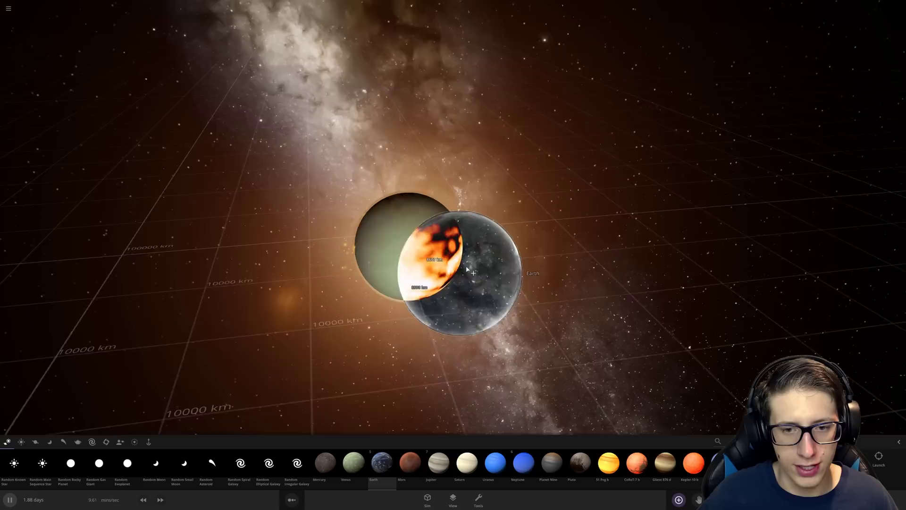
{"action": "scroll", "coordinate": [468, 269], "scroll_direction": "down", "scroll_amount": 8}
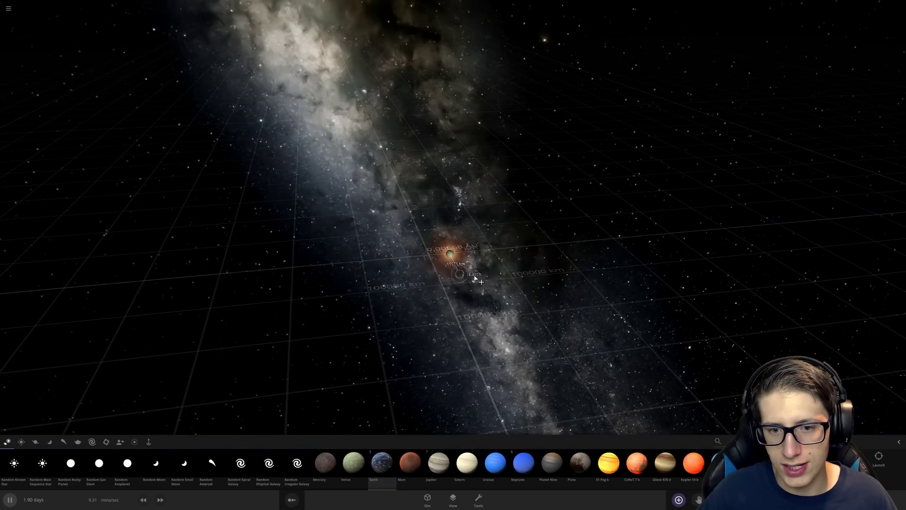
{"action": "scroll", "coordinate": [482, 287], "scroll_direction": "up", "scroll_amount": 8}
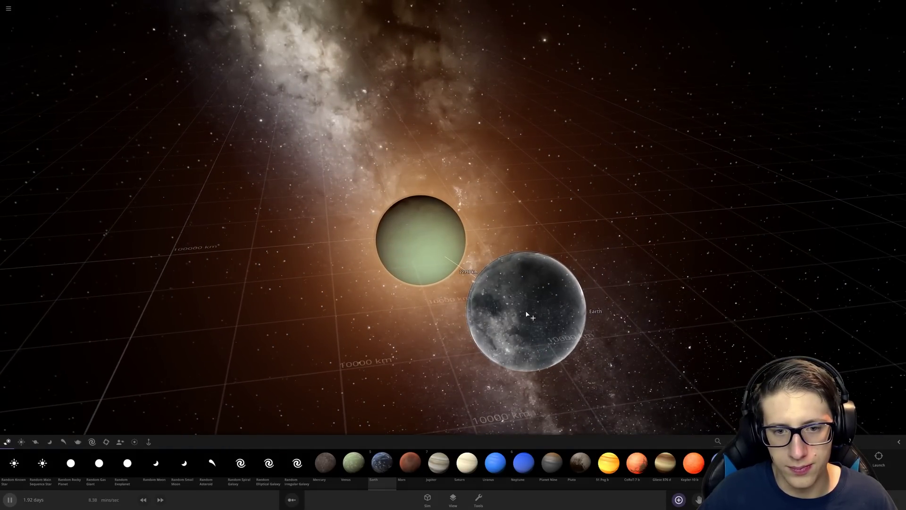
Drop Earth right beside the molten merged planet and frame both bodies
{"action": "left_click", "coordinate": [613, 333]}
{"action": "key", "text": "Escape"}
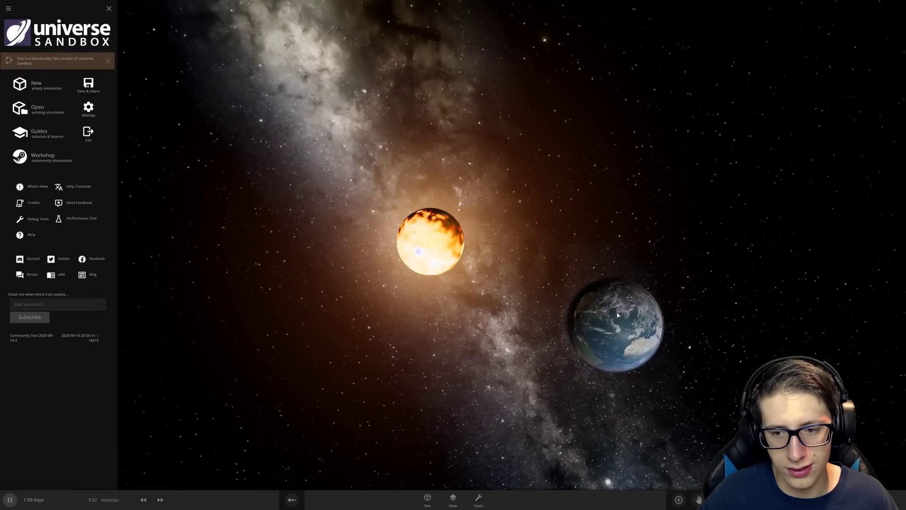
{"action": "left_click_drag", "start_coordinate": [593, 322], "coordinate": [538, 274]}
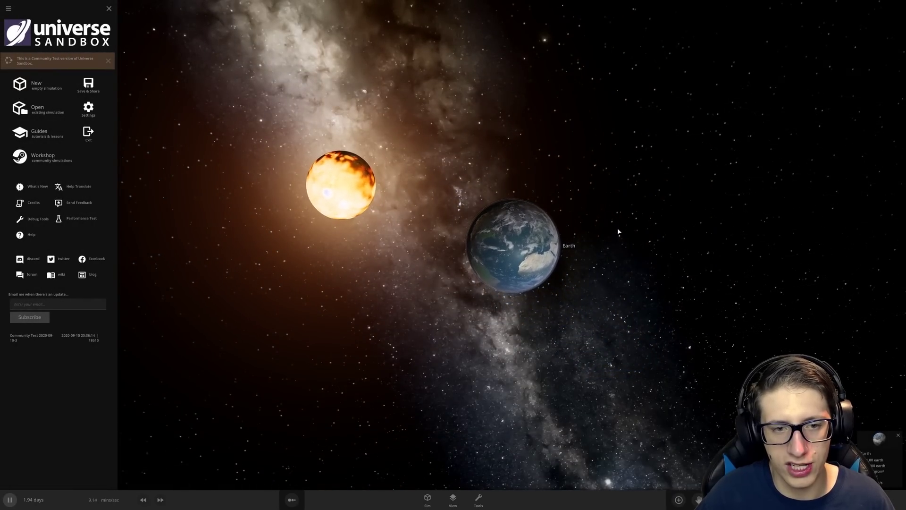
{"action": "left_click_drag", "start_coordinate": [618, 231], "coordinate": [595, 230]}
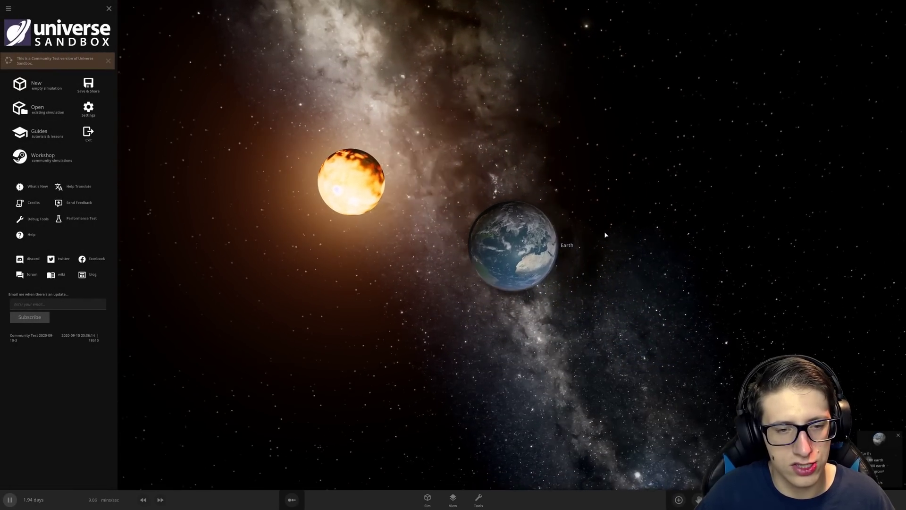
{"action": "left_click", "coordinate": [484, 195]}
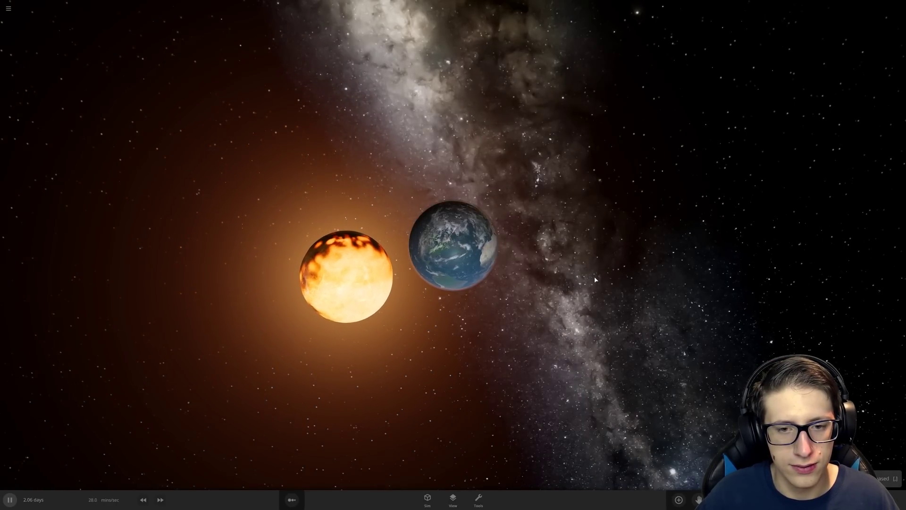
{"action": "scroll", "coordinate": [586, 284], "scroll_direction": "up", "scroll_amount": 5}
Run the simulation, pausing briefly at impact, as the planet absorbs the debris
{"action": "mouse_move", "coordinate": [585, 284]}
{"action": "left_mouse_down"}
{"action": "mouse_move", "coordinate": [645, 303]}
{"action": "mouse_move", "coordinate": [644, 327]}
{"action": "mouse_move", "coordinate": [643, 294]}
{"action": "left_mouse_up"}
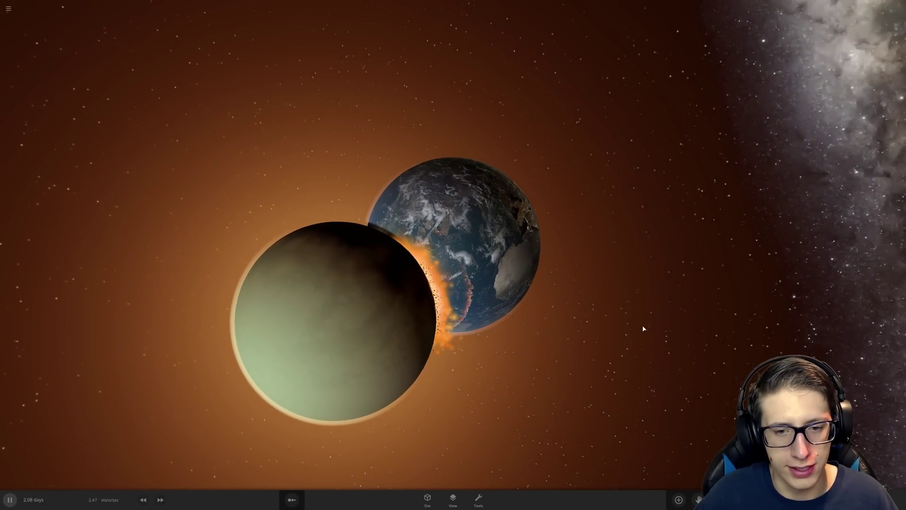
{"action": "left_click_drag", "start_coordinate": [644, 329], "coordinate": [666, 319]}
{"action": "scroll", "coordinate": [671, 320], "scroll_direction": "up", "scroll_amount": 5}
{"action": "key", "text": "space"}
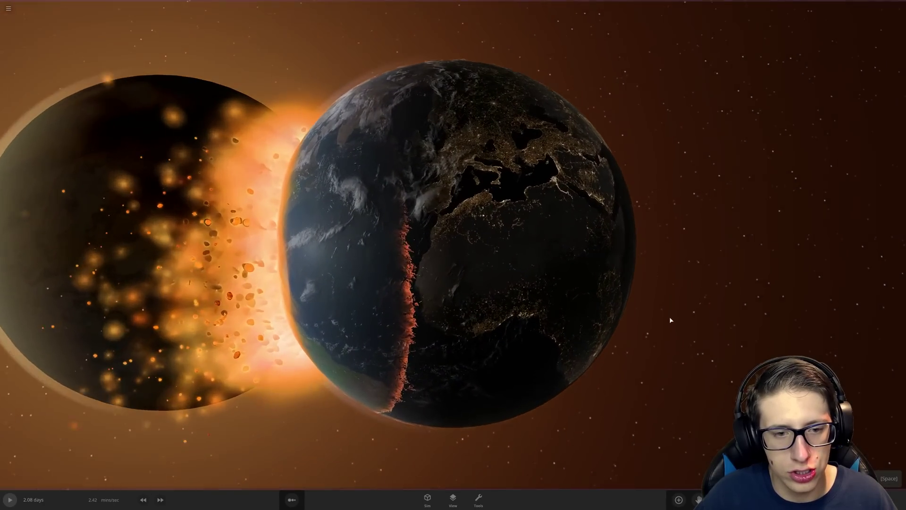
{"action": "scroll", "coordinate": [671, 320], "scroll_direction": "down", "scroll_amount": 4}
{"action": "key", "text": "space"}
{"action": "scroll", "coordinate": [743, 317], "scroll_direction": "up", "scroll_amount": 2}
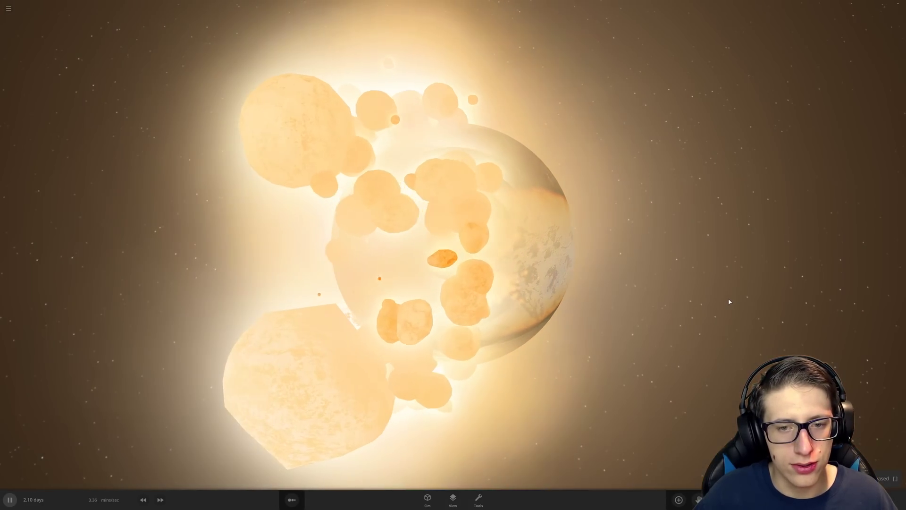
{"action": "scroll", "coordinate": [723, 302], "scroll_direction": "down", "scroll_amount": 5}
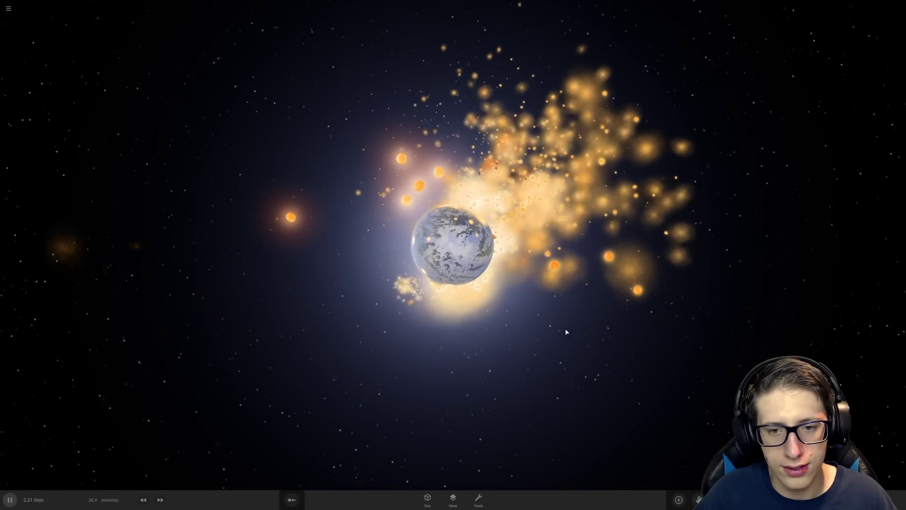
{"action": "scroll", "coordinate": [664, 351], "scroll_direction": "up", "scroll_amount": 3}
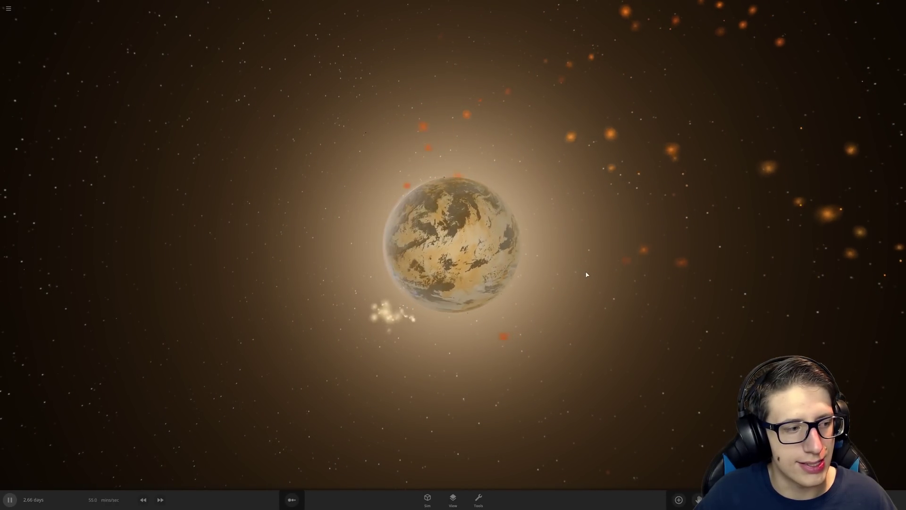
{"action": "scroll", "coordinate": [591, 290], "scroll_direction": "down", "scroll_amount": 3}
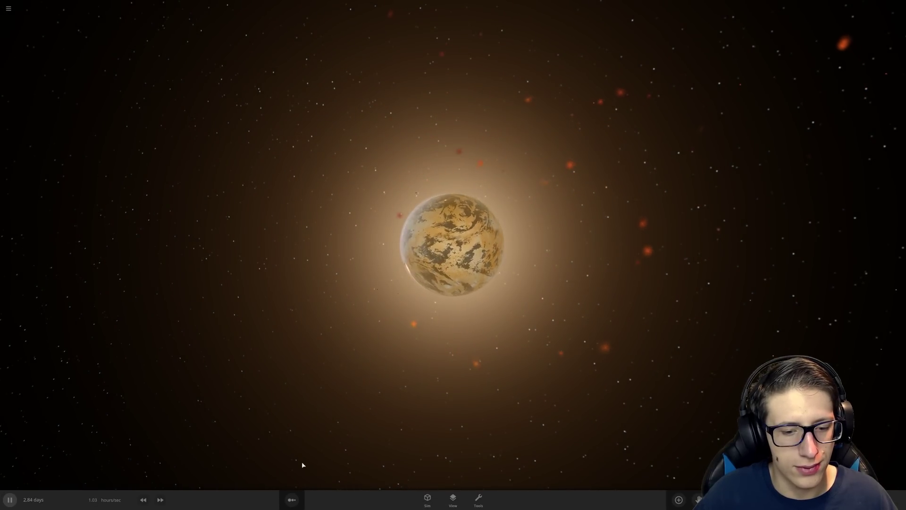
Place Mars beside the glowing planet and stop further placement
{"action": "left_click", "coordinate": [679, 500]}
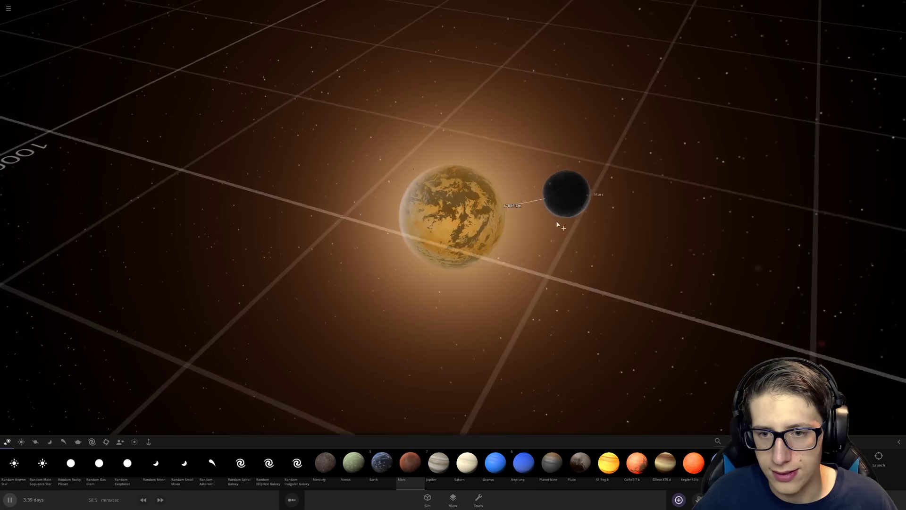
{"action": "left_click", "coordinate": [651, 160]}
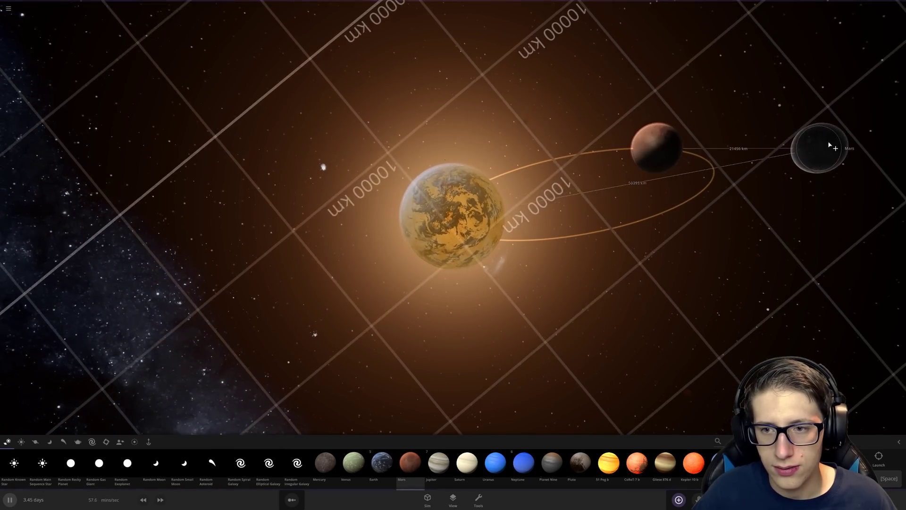
{"action": "left_click_drag", "start_coordinate": [830, 145], "coordinate": [542, 97]}
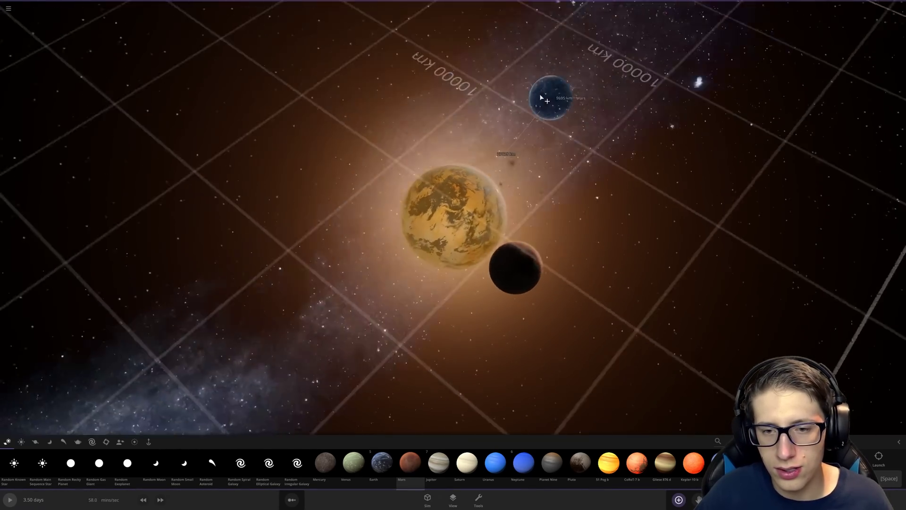
{"action": "right_click", "coordinate": [542, 97]}
{"action": "scroll", "coordinate": [533, 282], "scroll_direction": "up", "scroll_amount": 8}
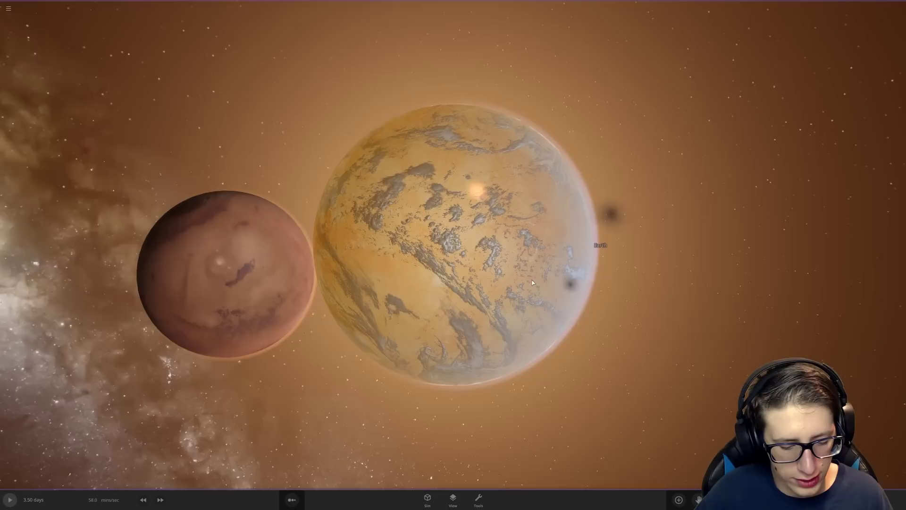
{"action": "scroll", "coordinate": [533, 282], "scroll_direction": "up", "scroll_amount": 2}
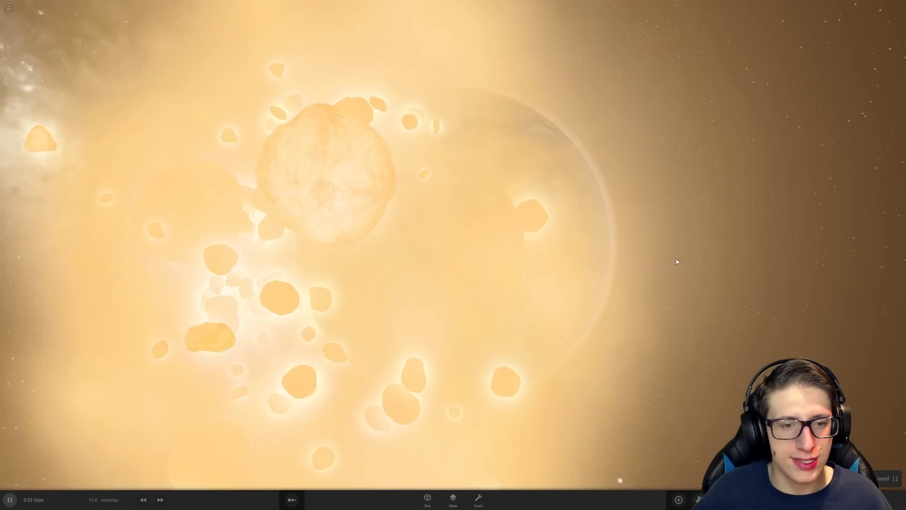
{"action": "scroll", "coordinate": [654, 269], "scroll_direction": "down", "scroll_amount": 3}
Orbit around the planet to watch Mars crash in and be absorbed
{"action": "mouse_move", "coordinate": [705, 250]}
{"action": "left_mouse_down"}
{"action": "mouse_move", "coordinate": [654, 268]}
{"action": "mouse_move", "coordinate": [682, 232]}
{"action": "left_mouse_up"}
{"action": "scroll", "coordinate": [681, 232], "scroll_direction": "up", "scroll_amount": 3}
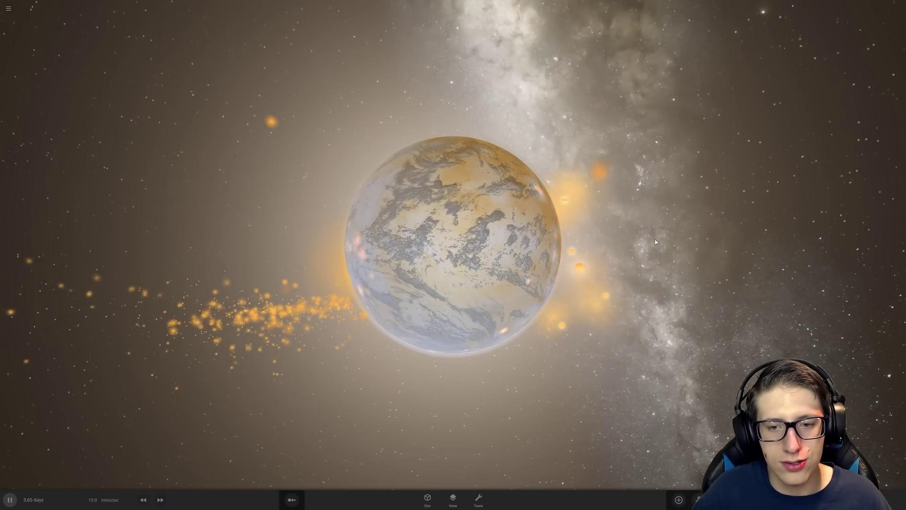
{"action": "left_click_drag", "start_coordinate": [678, 255], "coordinate": [527, 213]}
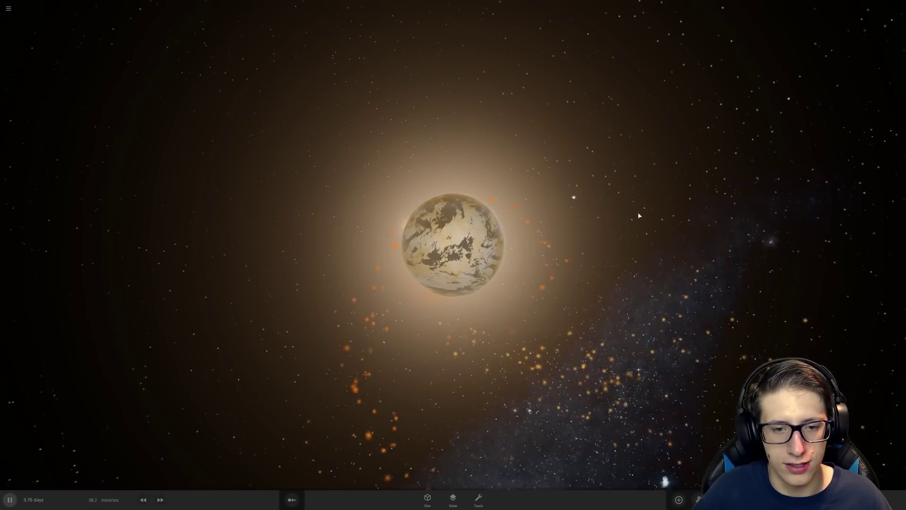
{"action": "left_click_drag", "start_coordinate": [639, 215], "coordinate": [683, 237]}
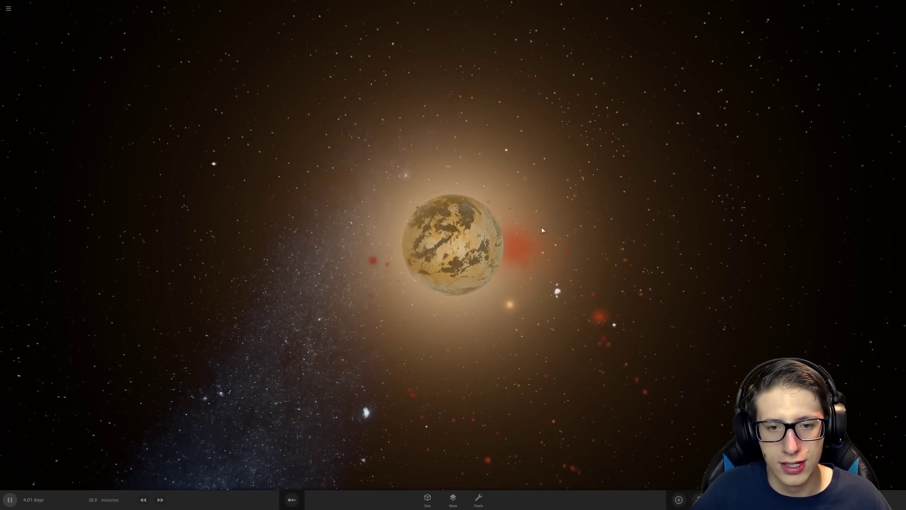
{"action": "left_click_drag", "start_coordinate": [548, 234], "coordinate": [436, 213]}
{"action": "mouse_move", "coordinate": [369, 224]}
{"action": "left_mouse_down"}
{"action": "mouse_move", "coordinate": [383, 209]}
{"action": "mouse_move", "coordinate": [507, 204]}
{"action": "mouse_move", "coordinate": [445, 202]}
{"action": "left_mouse_up"}
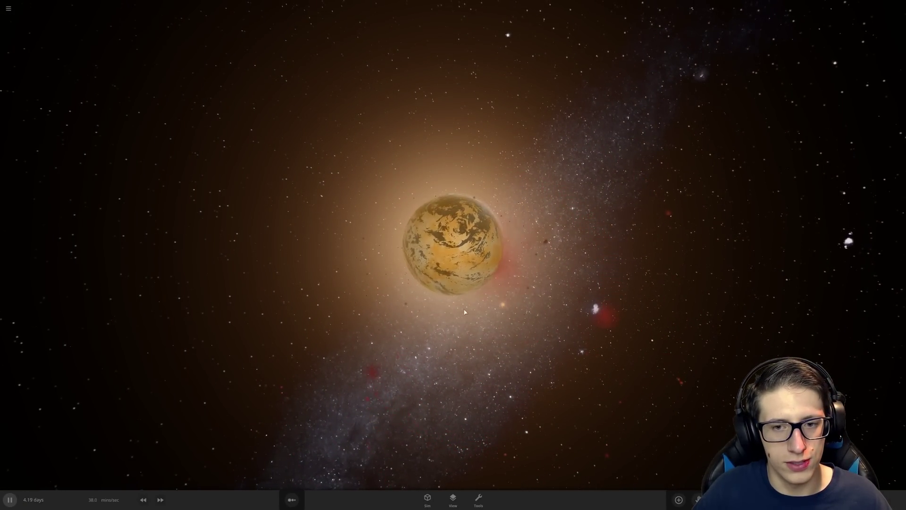
{"action": "mouse_move", "coordinate": [505, 247]}
{"action": "left_mouse_down"}
{"action": "mouse_move", "coordinate": [553, 241]}
{"action": "mouse_move", "coordinate": [514, 249]}
{"action": "mouse_move", "coordinate": [404, 228]}
{"action": "mouse_move", "coordinate": [338, 201]}
{"action": "mouse_move", "coordinate": [388, 455]}
{"action": "left_mouse_up"}
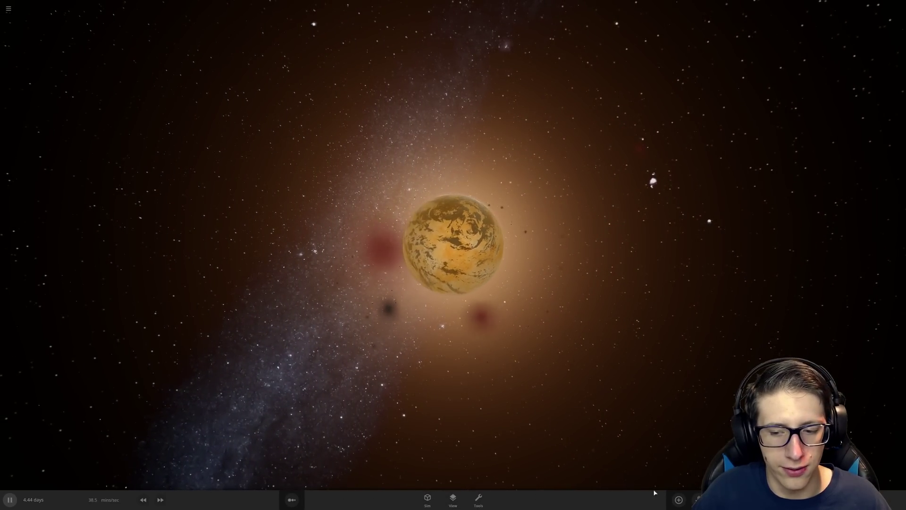
{"action": "left_click", "coordinate": [679, 500]}
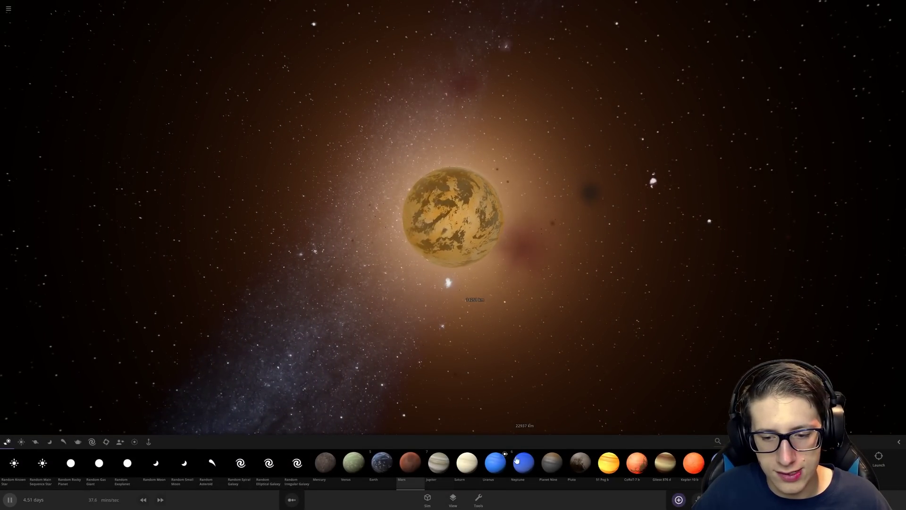
{"action": "scroll", "coordinate": [434, 270], "scroll_direction": "up", "scroll_amount": 3}
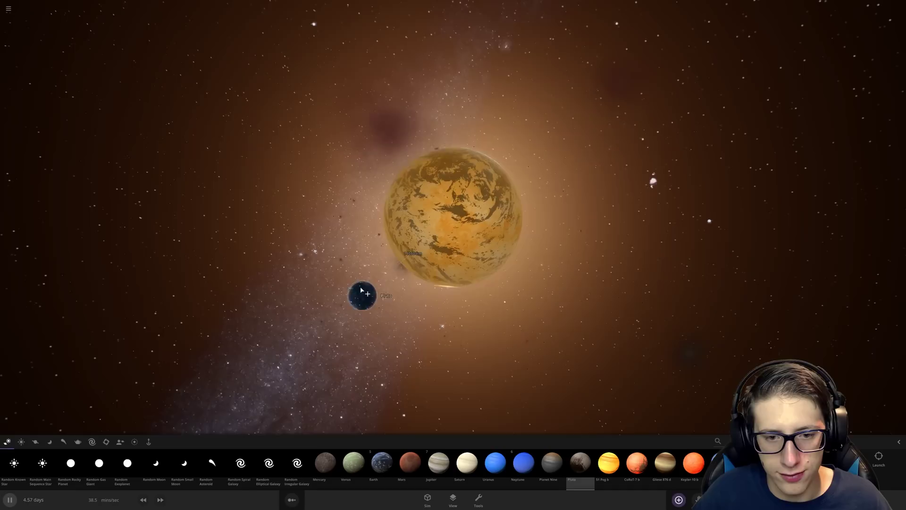
{"action": "scroll", "coordinate": [230, 305], "scroll_direction": "up", "scroll_amount": 1}
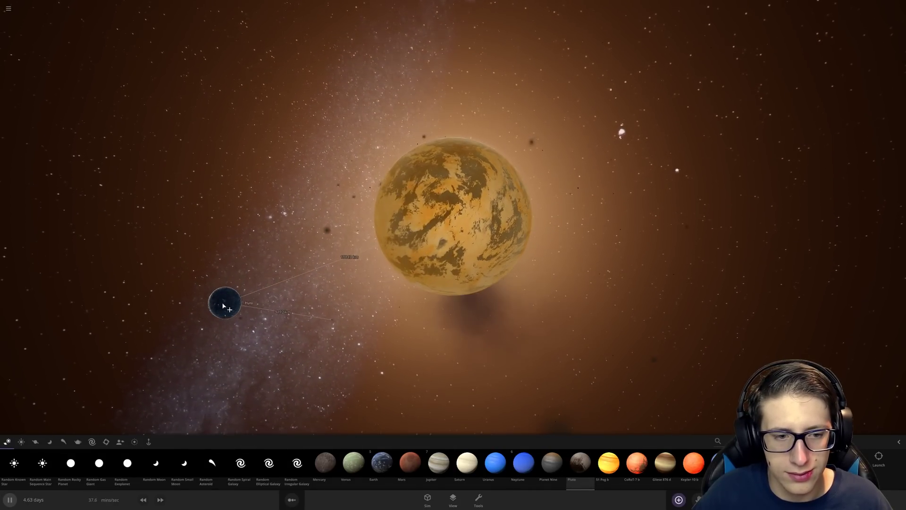
{"action": "mouse_move", "coordinate": [740, 273]}
{"action": "left_mouse_down"}
{"action": "mouse_move", "coordinate": [847, 290]}
{"action": "mouse_move", "coordinate": [595, 305]}
{"action": "left_mouse_up"}
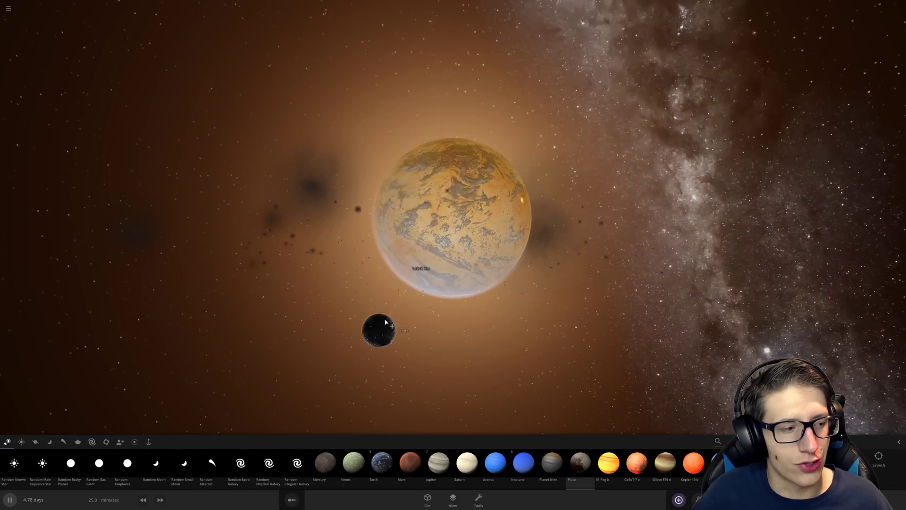
{"action": "left_click_drag", "start_coordinate": [408, 303], "coordinate": [379, 311]}
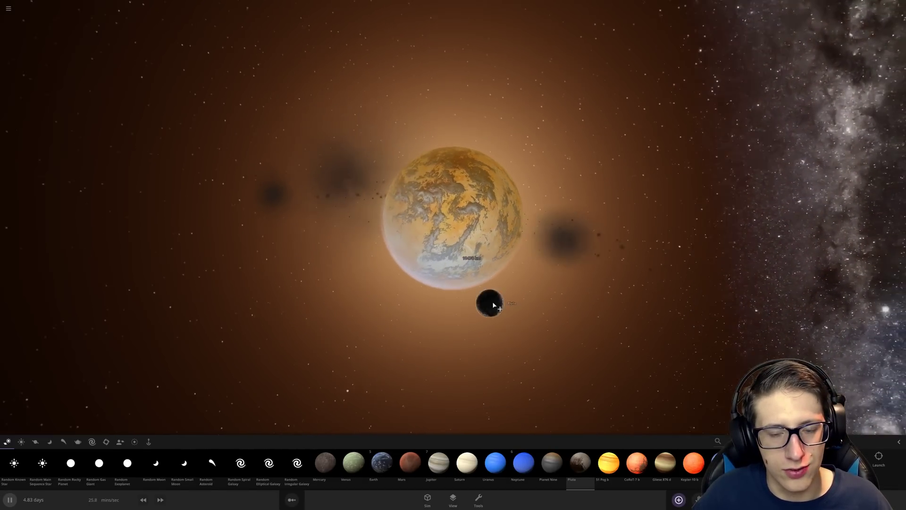
{"action": "scroll", "coordinate": [379, 312], "scroll_direction": "down", "scroll_amount": 5}
{"action": "key", "text": "Escape"}
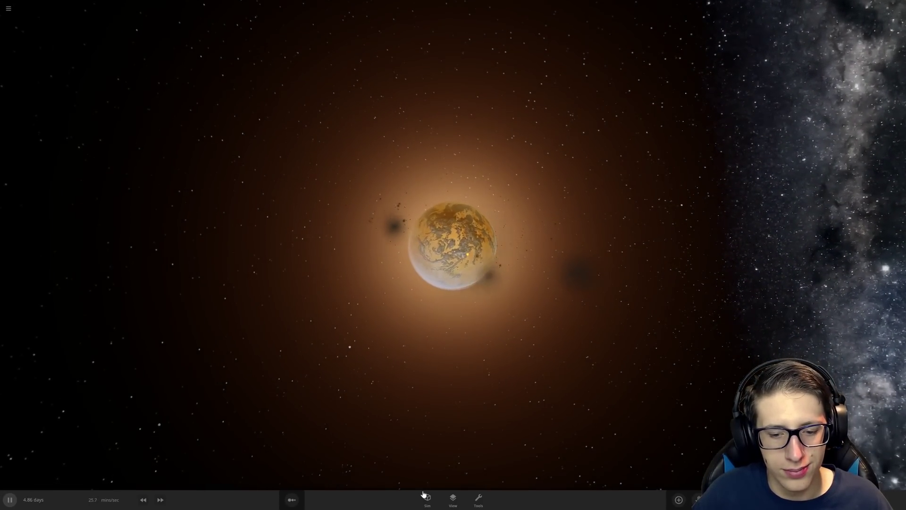
Select Neptune from the palette and place one away from the planet
{"action": "left_click", "coordinate": [679, 500]}
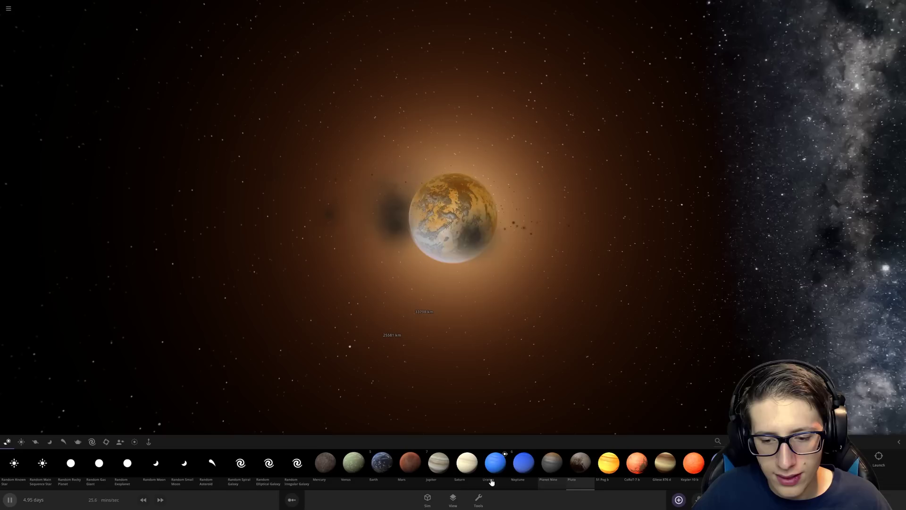
{"action": "left_click", "coordinate": [552, 467]}
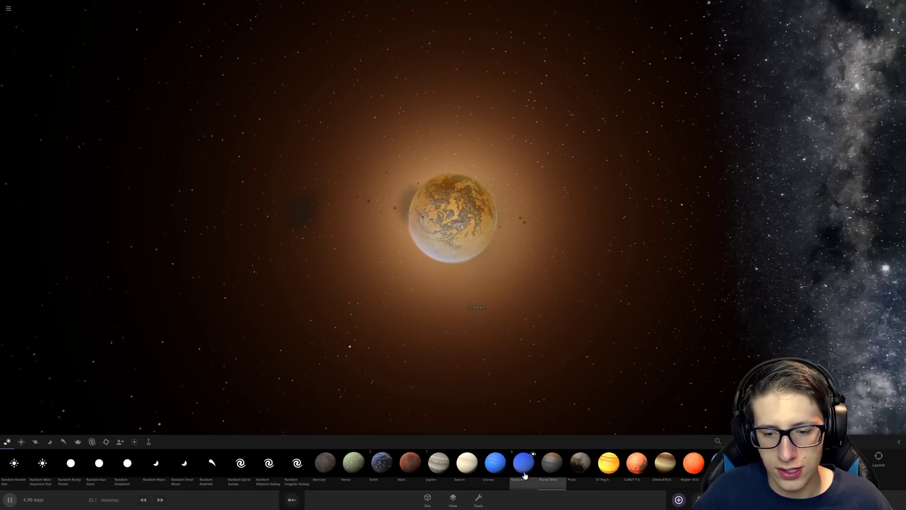
{"action": "left_click", "coordinate": [523, 465]}
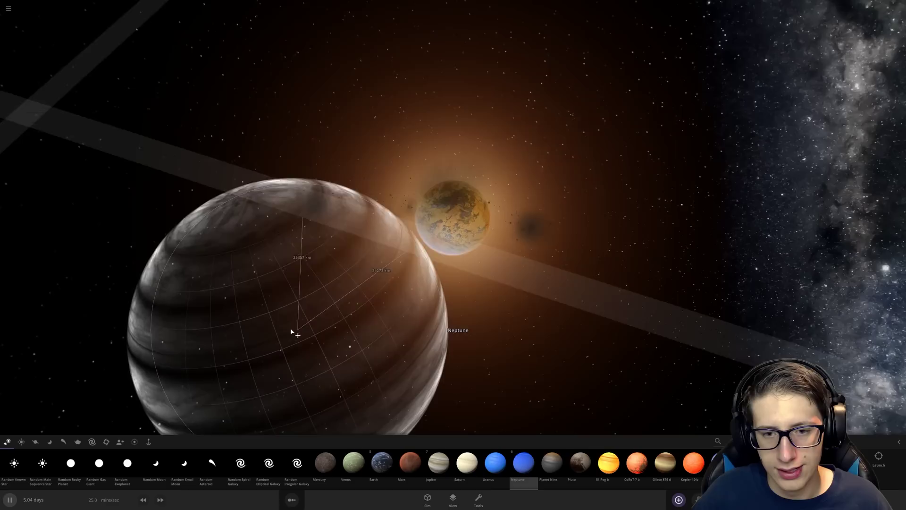
{"action": "left_click_drag", "start_coordinate": [294, 334], "coordinate": [596, 303]}
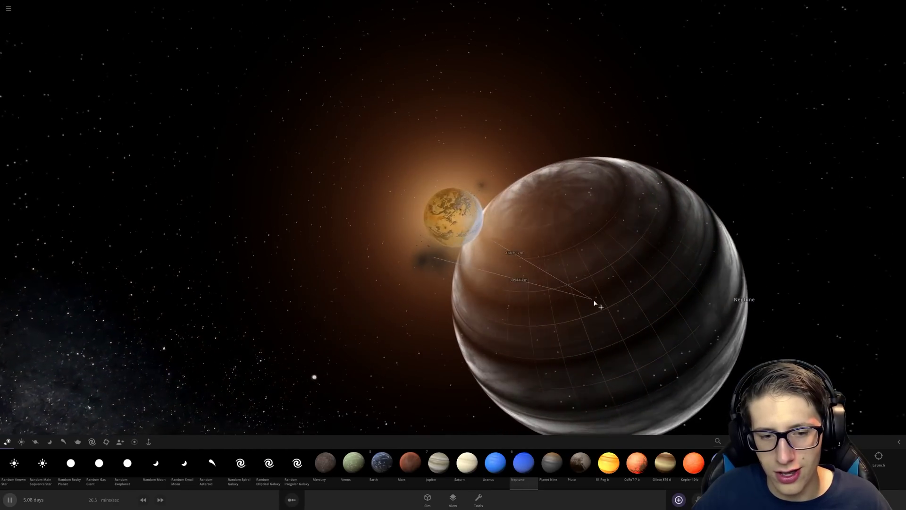
{"action": "left_click", "coordinate": [595, 303]}
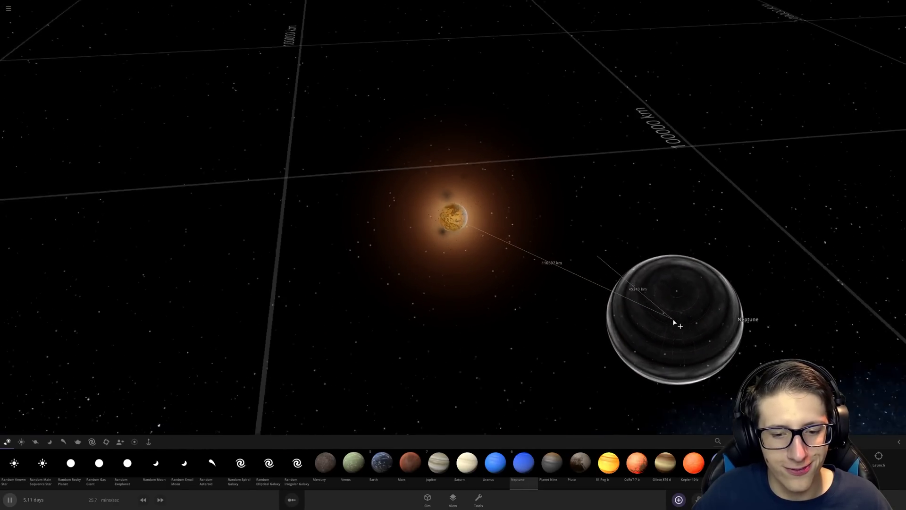
{"action": "mouse_move", "coordinate": [496, 213]}
{"action": "left_mouse_down"}
{"action": "mouse_move", "coordinate": [654, 299]}
{"action": "mouse_move", "coordinate": [538, 382]}
{"action": "left_mouse_up"}
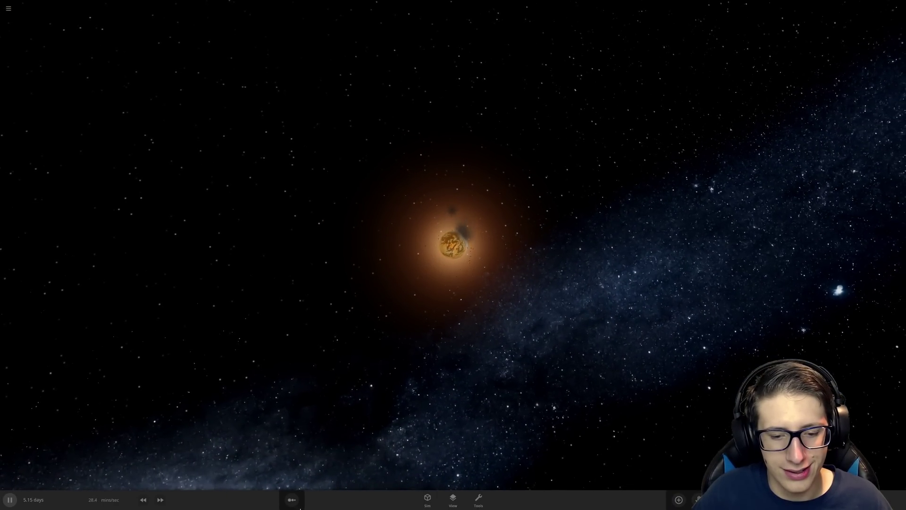
Place Neptune beside the small glowing planet and watch it swallow the planet
{"action": "left_click", "coordinate": [680, 500]}
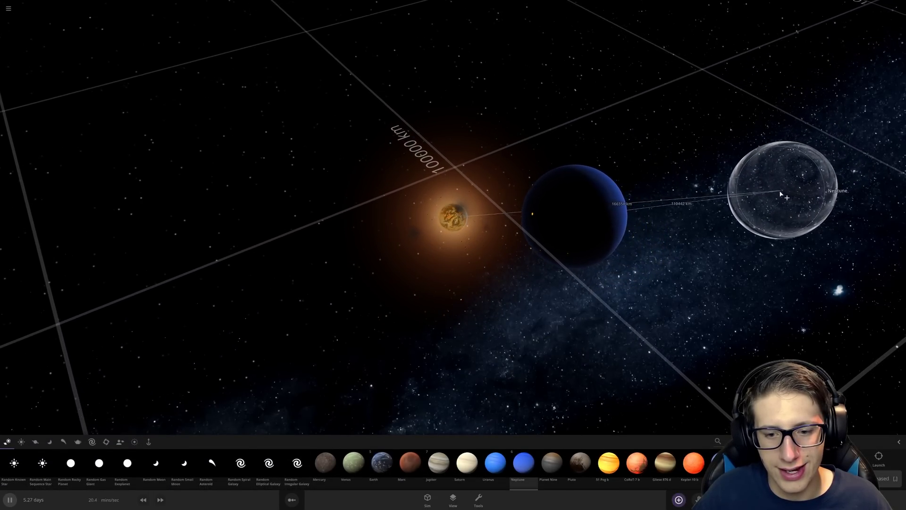
{"action": "left_click", "coordinate": [749, 254]}
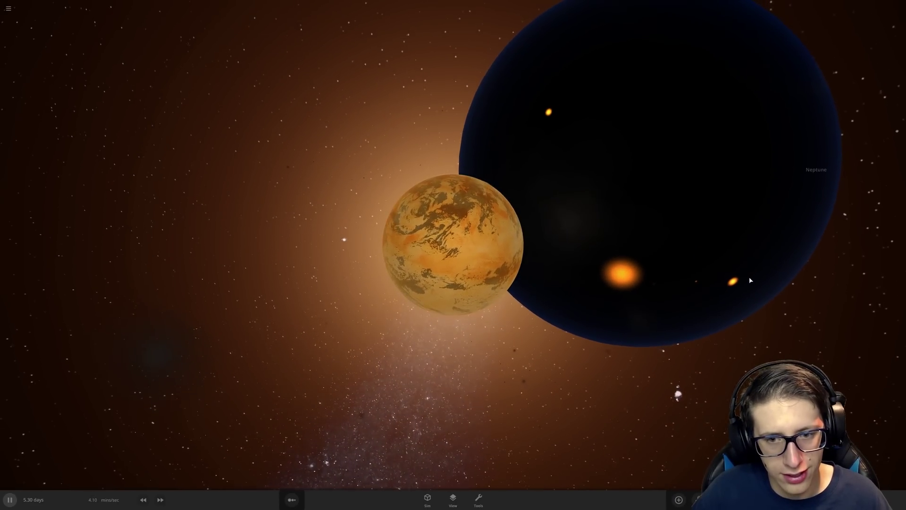
{"action": "left_click_drag", "start_coordinate": [443, 388], "coordinate": [600, 365]}
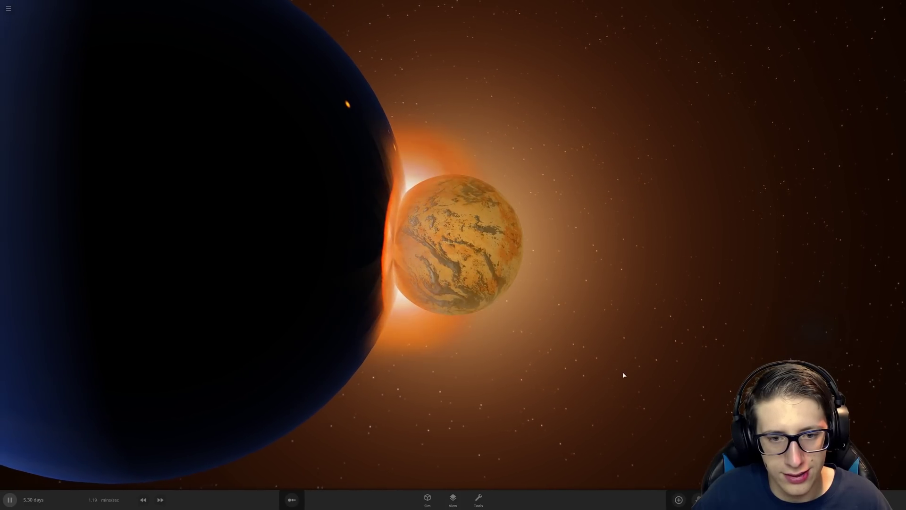
{"action": "scroll", "coordinate": [604, 376], "scroll_direction": "down", "scroll_amount": 3}
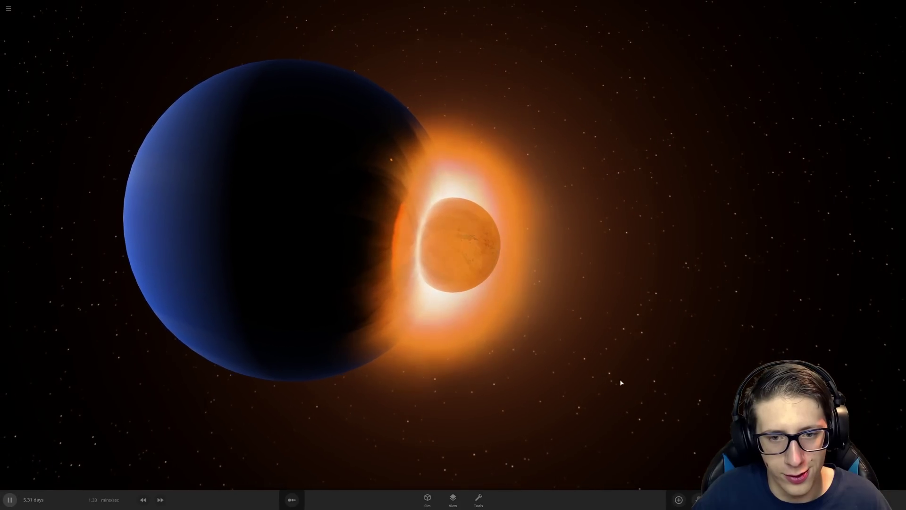
{"action": "mouse_move", "coordinate": [605, 376]}
{"action": "left_mouse_down"}
{"action": "mouse_move", "coordinate": [426, 354]}
{"action": "mouse_move", "coordinate": [354, 368]}
{"action": "left_mouse_up"}
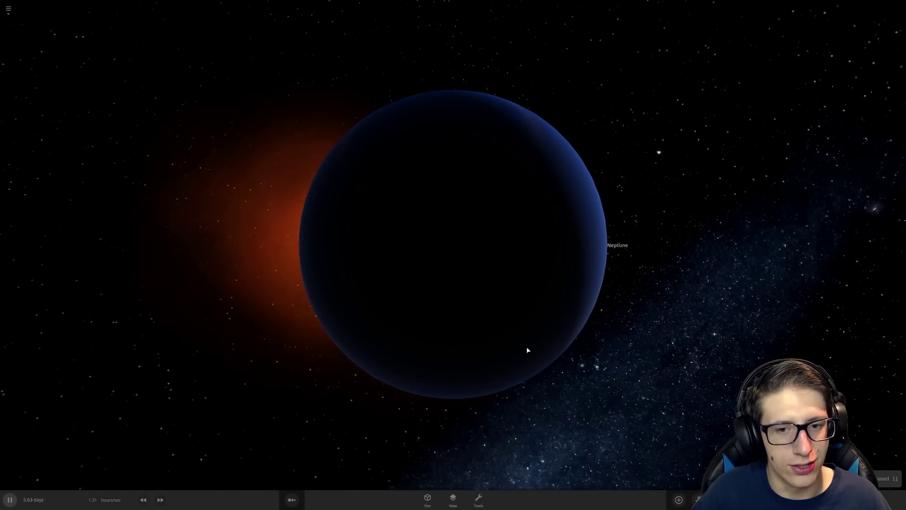
{"action": "mouse_move", "coordinate": [527, 350]}
{"action": "left_mouse_down"}
{"action": "mouse_move", "coordinate": [490, 328]}
{"action": "mouse_move", "coordinate": [454, 368]}
{"action": "left_mouse_up"}
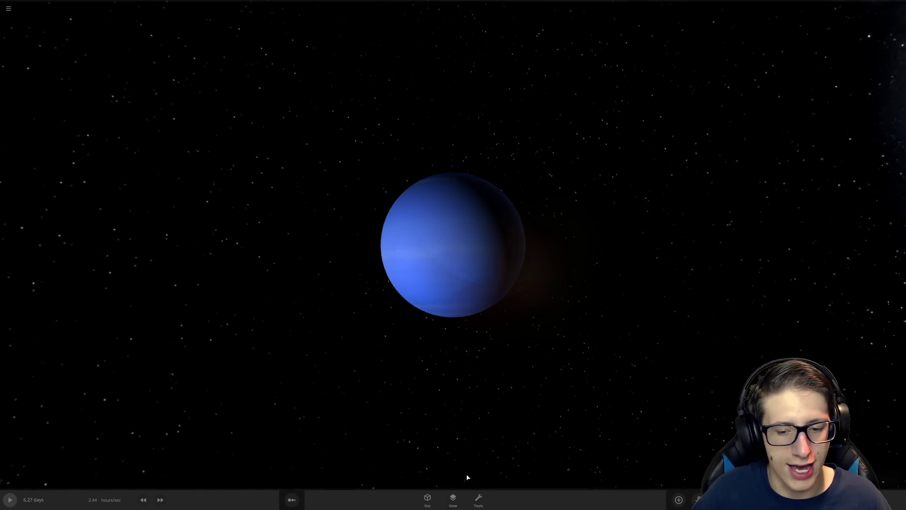
Place Uranus beside Neptune and run the simulation to watch them merge
{"action": "left_click", "coordinate": [678, 499]}
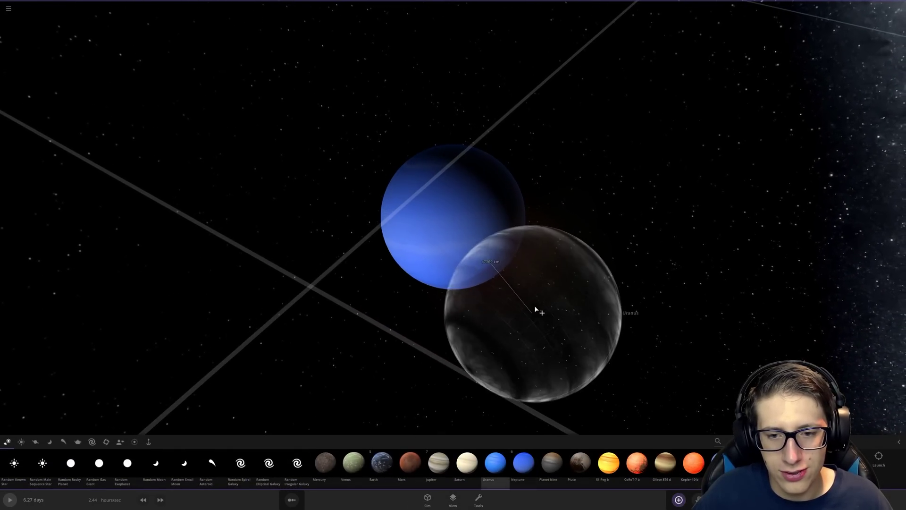
{"action": "mouse_move", "coordinate": [536, 309]}
{"action": "left_mouse_down"}
{"action": "mouse_move", "coordinate": [644, 283]}
{"action": "mouse_move", "coordinate": [508, 307]}
{"action": "mouse_move", "coordinate": [567, 284]}
{"action": "left_mouse_up"}
{"action": "left_click", "coordinate": [620, 264]}
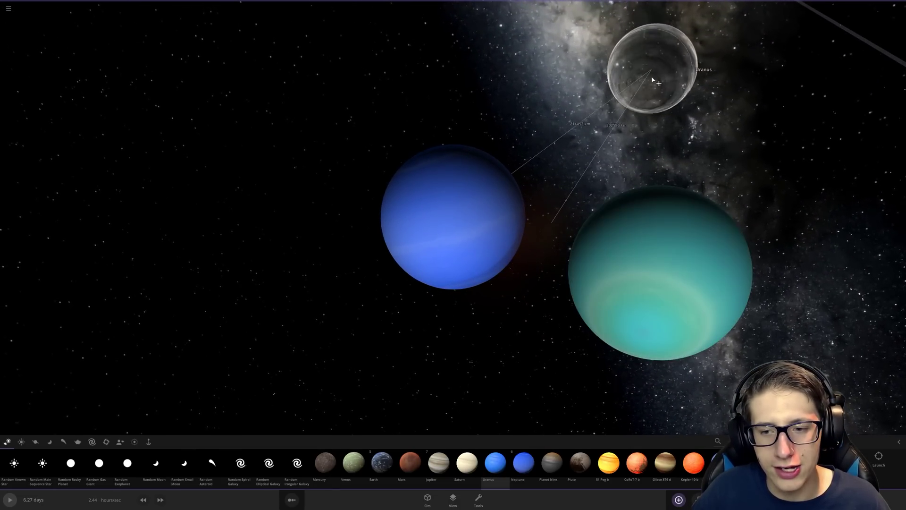
{"action": "key", "text": "space"}
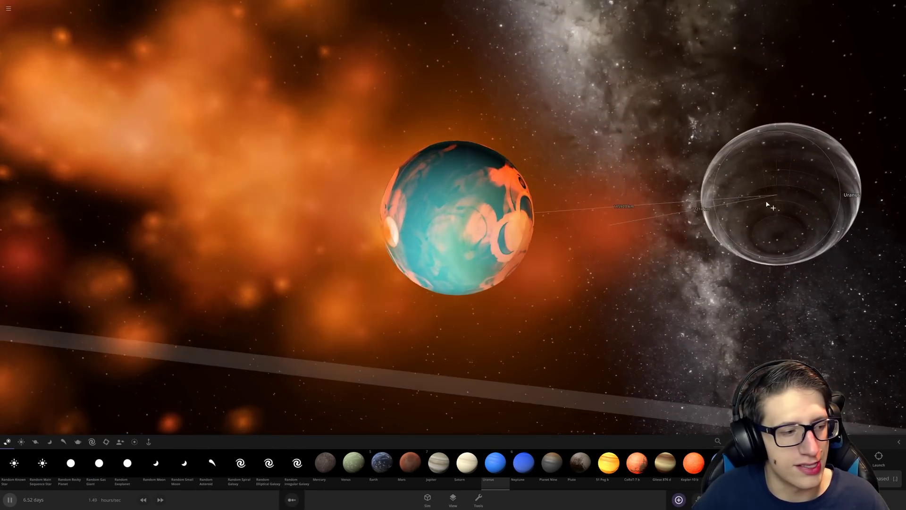
{"action": "mouse_move", "coordinate": [777, 211]}
{"action": "left_mouse_down"}
{"action": "mouse_move", "coordinate": [699, 219]}
{"action": "mouse_move", "coordinate": [616, 304]}
{"action": "left_mouse_up"}
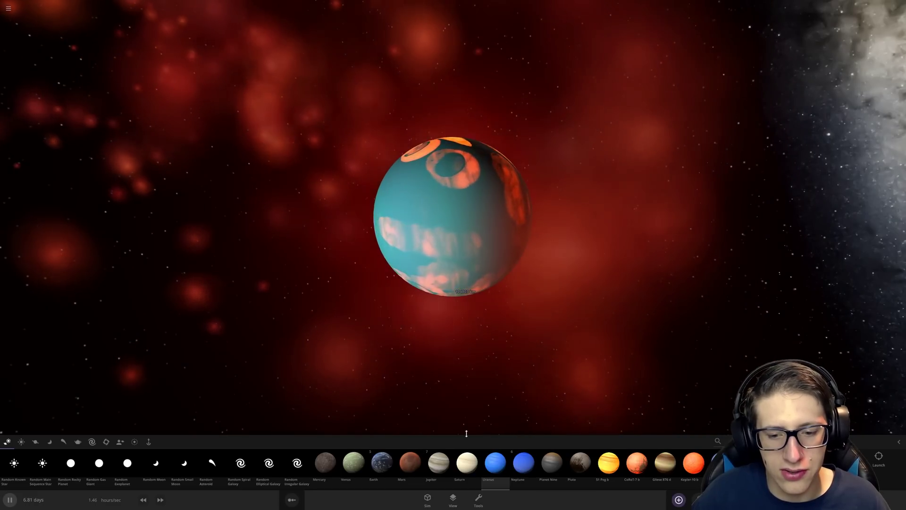
{"action": "left_click", "coordinate": [467, 464]}
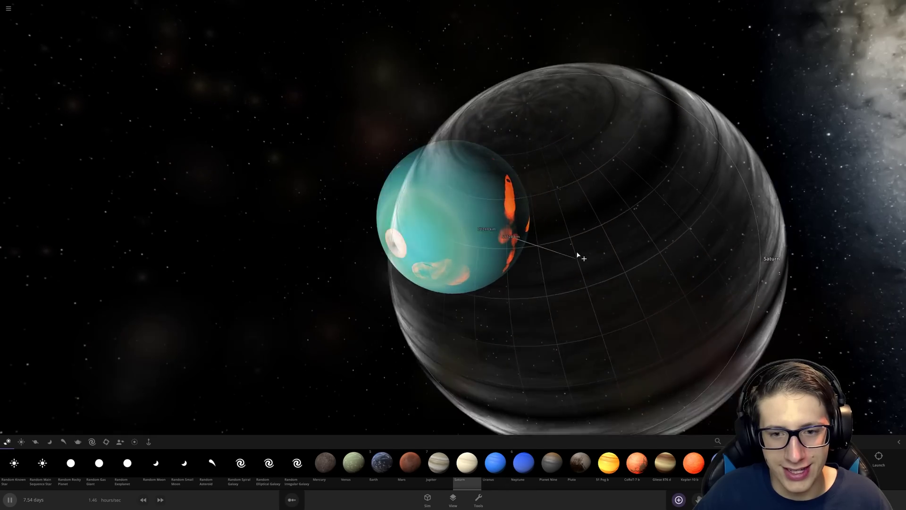
{"action": "scroll", "coordinate": [538, 283], "scroll_direction": "down", "scroll_amount": 5}
Drop a single Saturn next to the teal planet, then select Uranus
{"action": "mouse_move", "coordinate": [565, 297]}
{"action": "left_mouse_down"}
{"action": "mouse_move", "coordinate": [201, 306]}
{"action": "mouse_move", "coordinate": [635, 225]}
{"action": "left_mouse_up"}
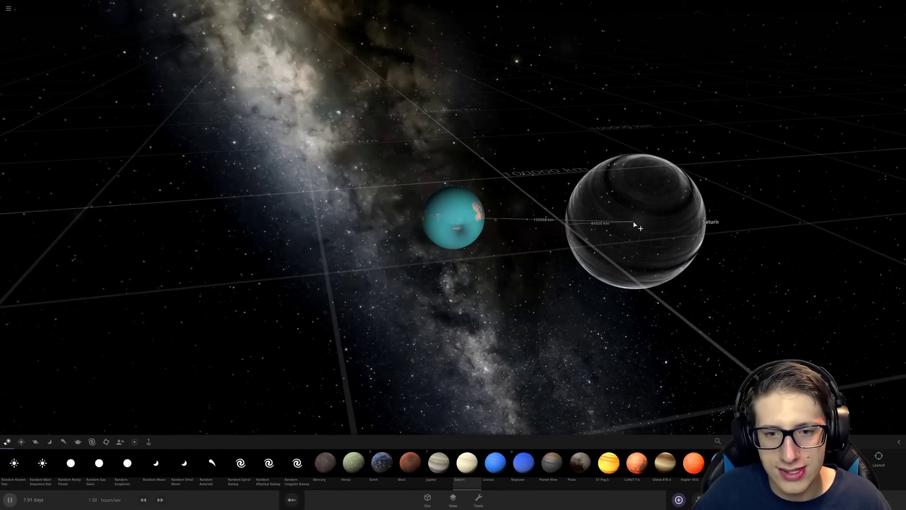
{"action": "left_click", "coordinate": [635, 226]}
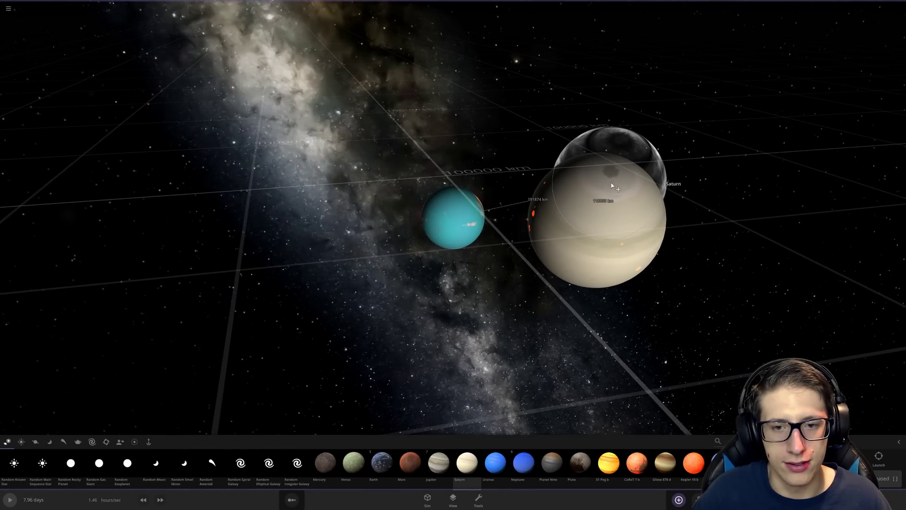
{"action": "key", "text": "Escape"}
{"action": "left_click_drag", "start_coordinate": [510, 234], "coordinate": [495, 250]}
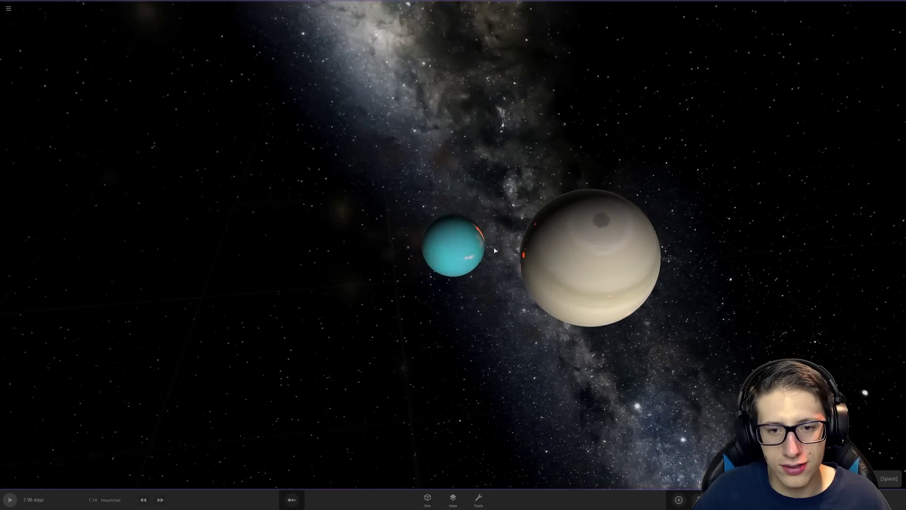
{"action": "left_click", "coordinate": [467, 246]}
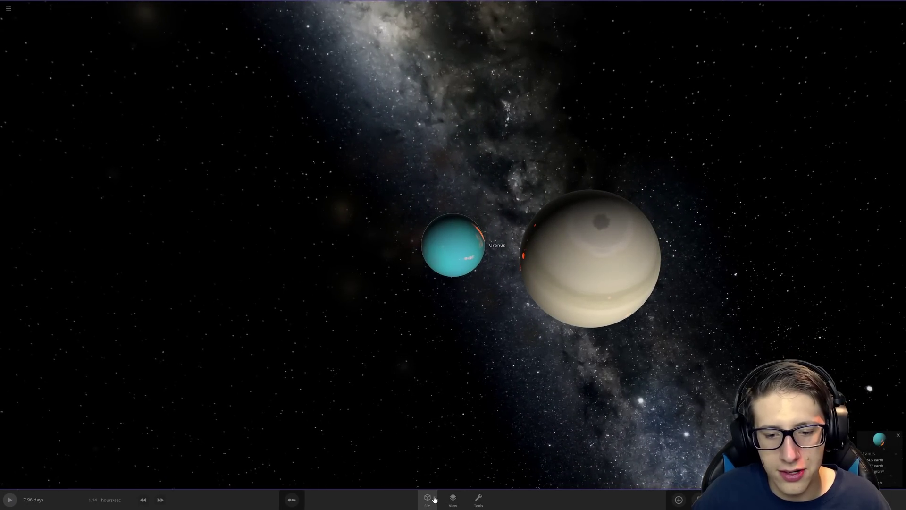
Drag Uranus far left of Saturn with the Edit tool, then focus on Saturn
{"action": "left_click_drag", "start_coordinate": [457, 292], "coordinate": [453, 341]}
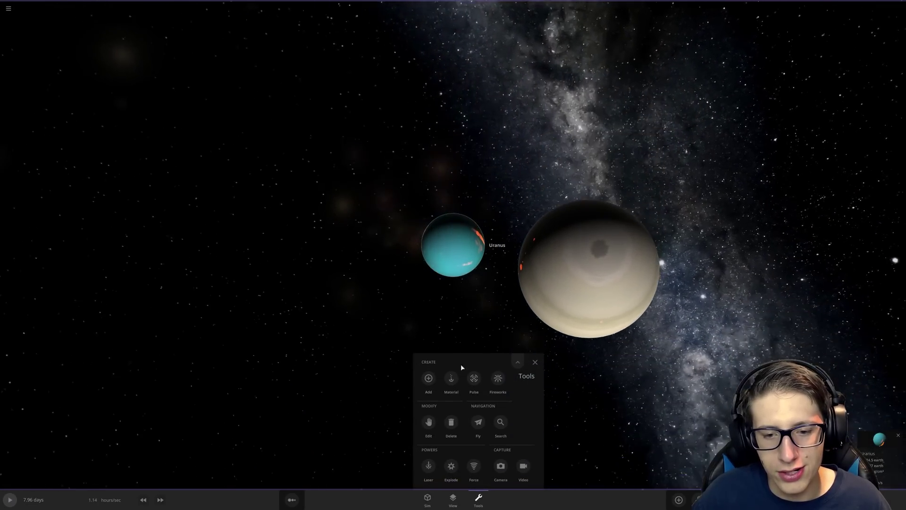
{"action": "left_click", "coordinate": [428, 424]}
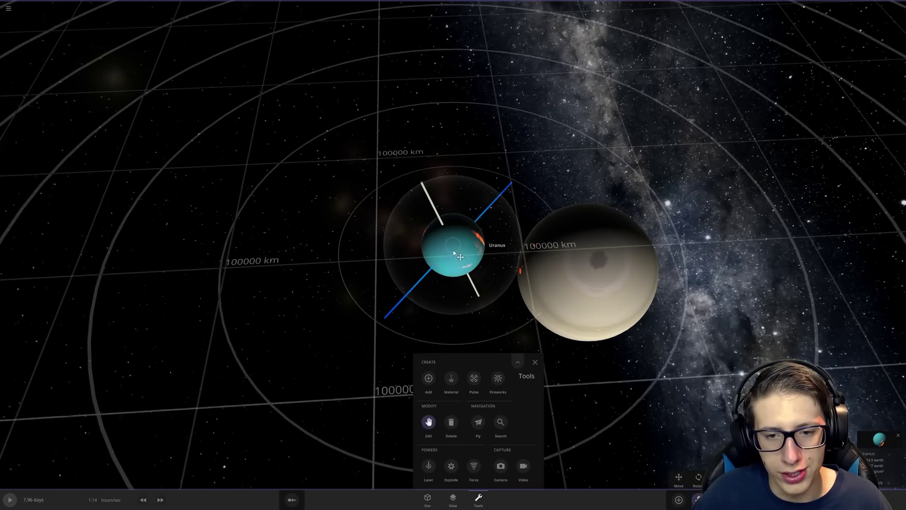
{"action": "left_click_drag", "start_coordinate": [425, 252], "coordinate": [168, 257]}
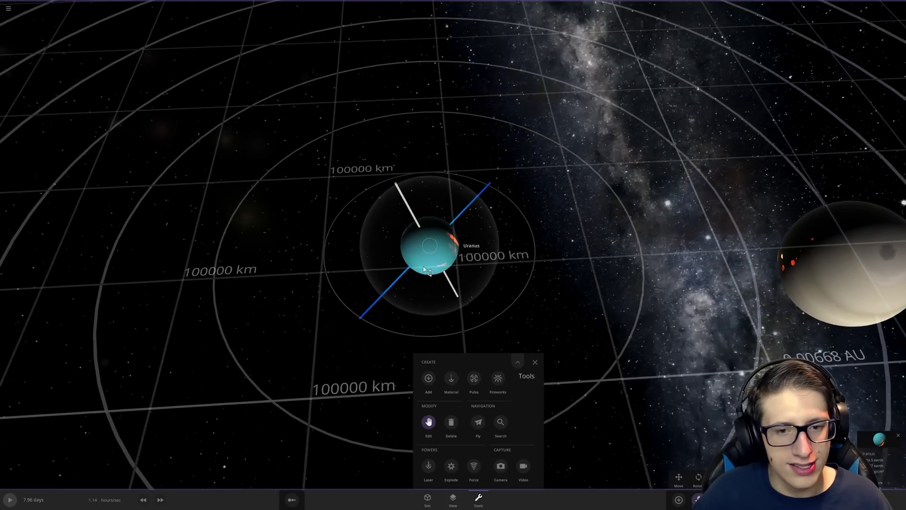
{"action": "left_click", "coordinate": [535, 362]}
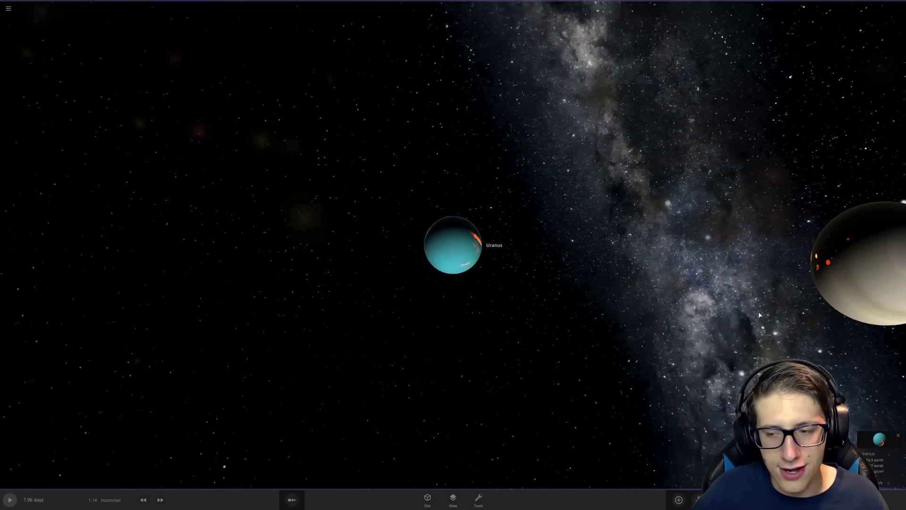
{"action": "double_click", "coordinate": [847, 253]}
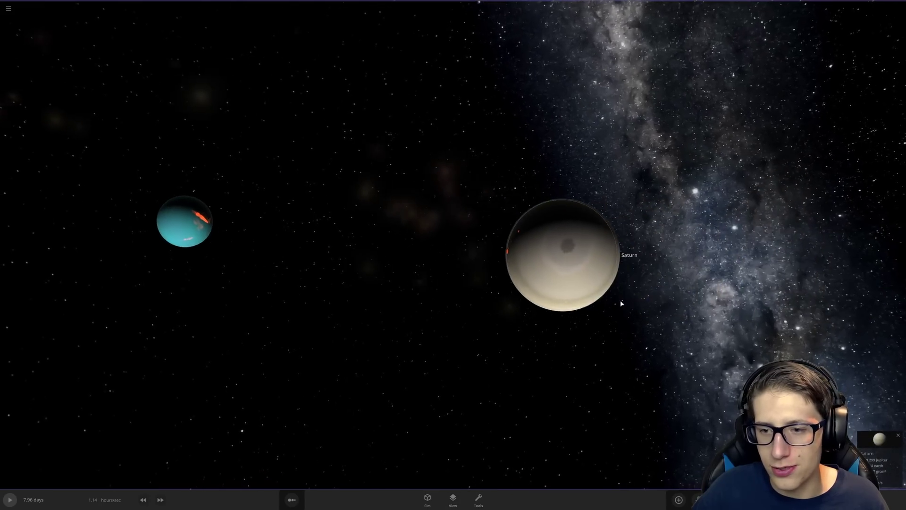
{"action": "left_click", "coordinate": [483, 499]}
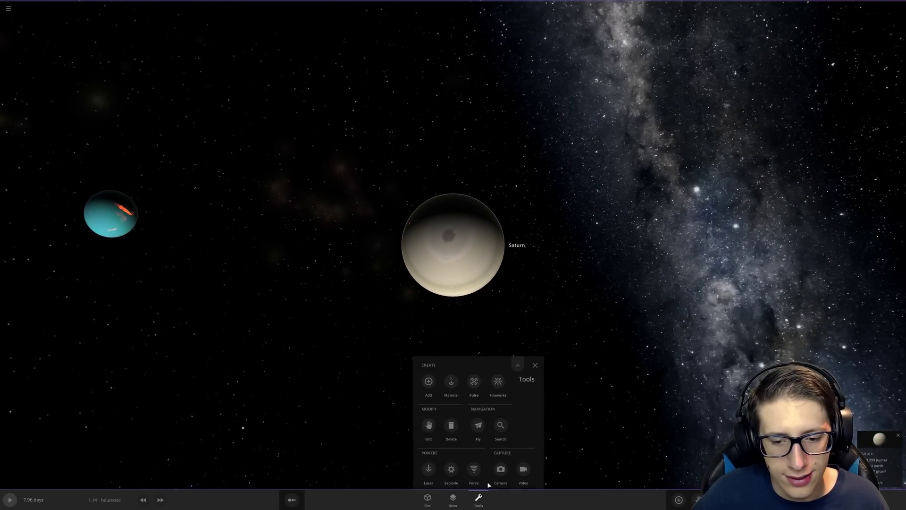
Add a dusty particle ring around Saturn from the Rings presets
{"action": "left_click", "coordinate": [680, 500]}
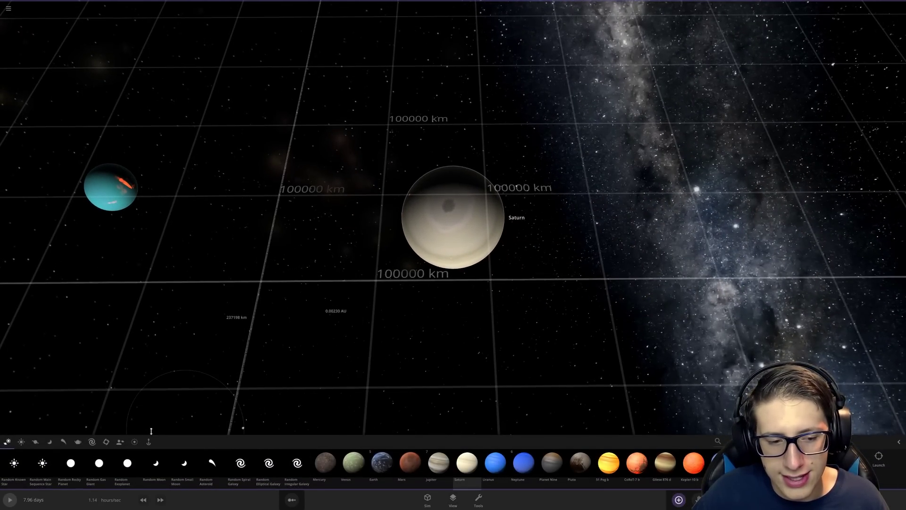
{"action": "left_click", "coordinate": [136, 442]}
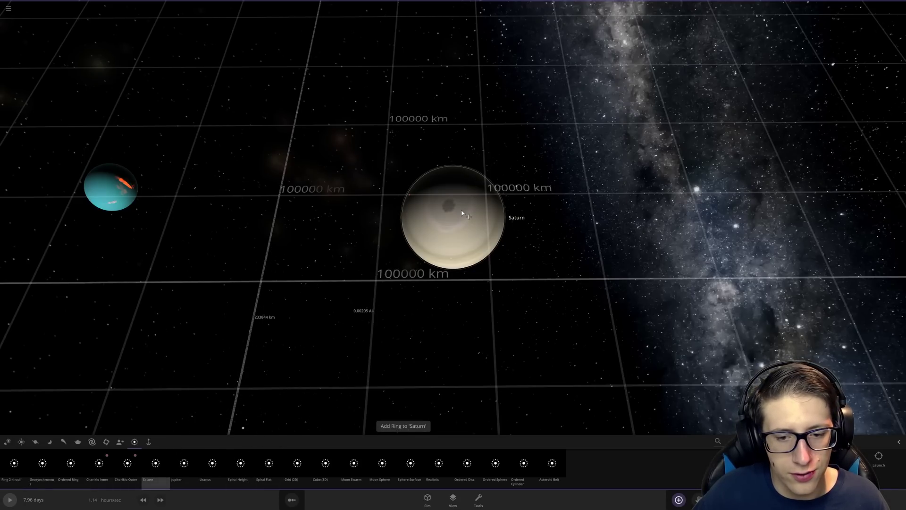
{"action": "left_click", "coordinate": [409, 427]}
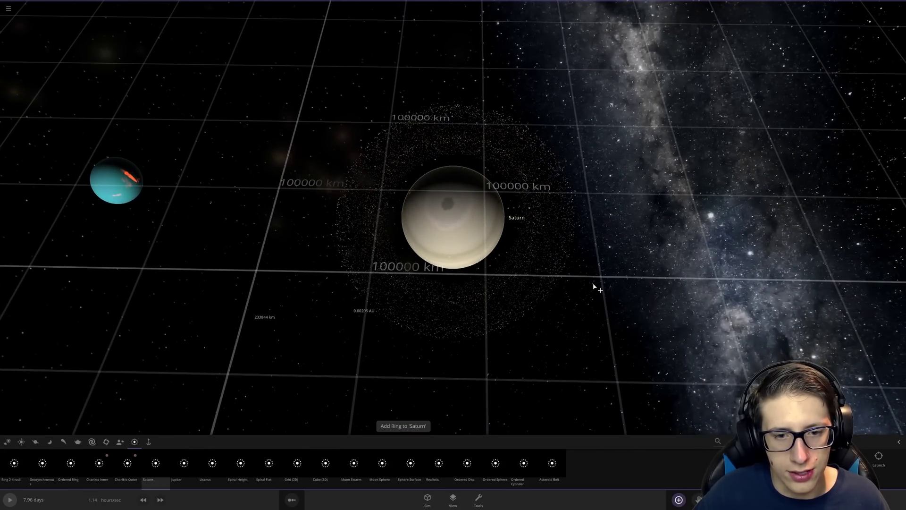
{"action": "mouse_move", "coordinate": [547, 292]}
{"action": "left_mouse_down"}
{"action": "mouse_move", "coordinate": [609, 252]}
{"action": "mouse_move", "coordinate": [573, 320]}
{"action": "mouse_move", "coordinate": [447, 452]}
{"action": "left_mouse_up"}
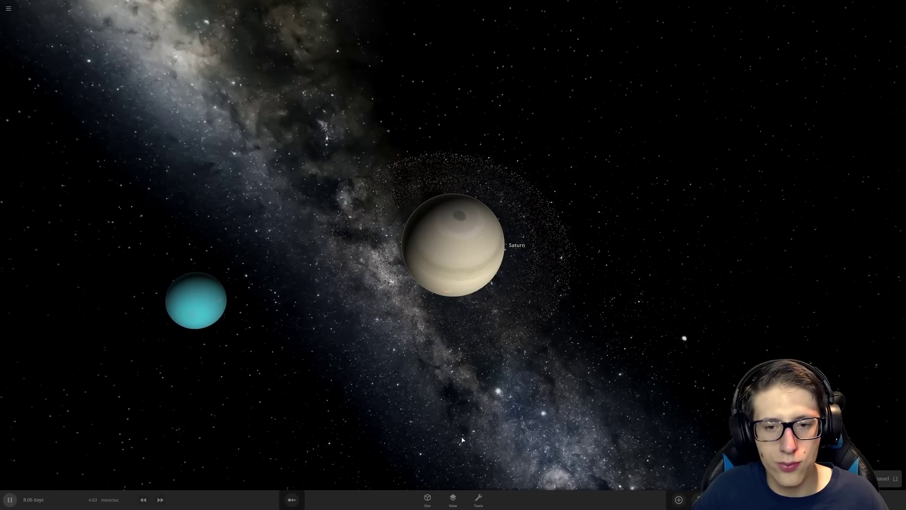
Orbit the camera around ringed Saturn and Uranus as they drift into contact
{"action": "left_click_drag", "start_coordinate": [562, 402], "coordinate": [676, 380]}
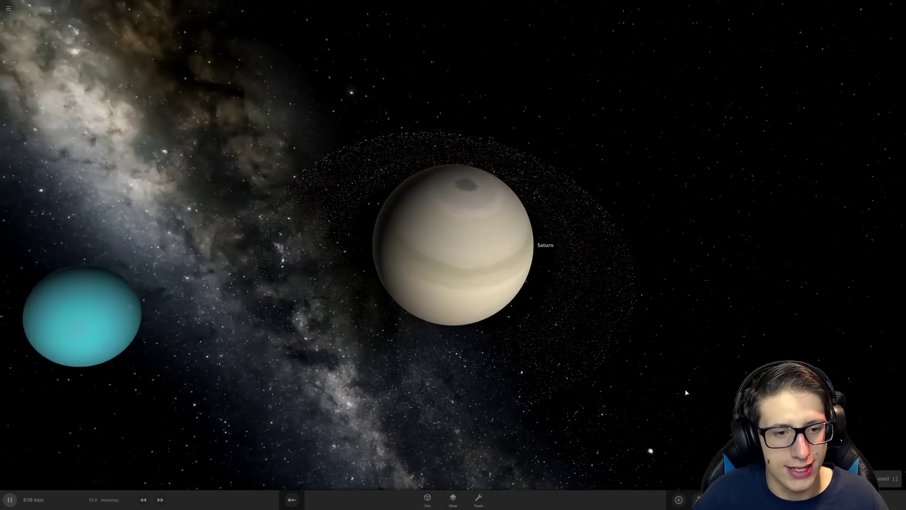
{"action": "left_click_drag", "start_coordinate": [702, 364], "coordinate": [724, 385]}
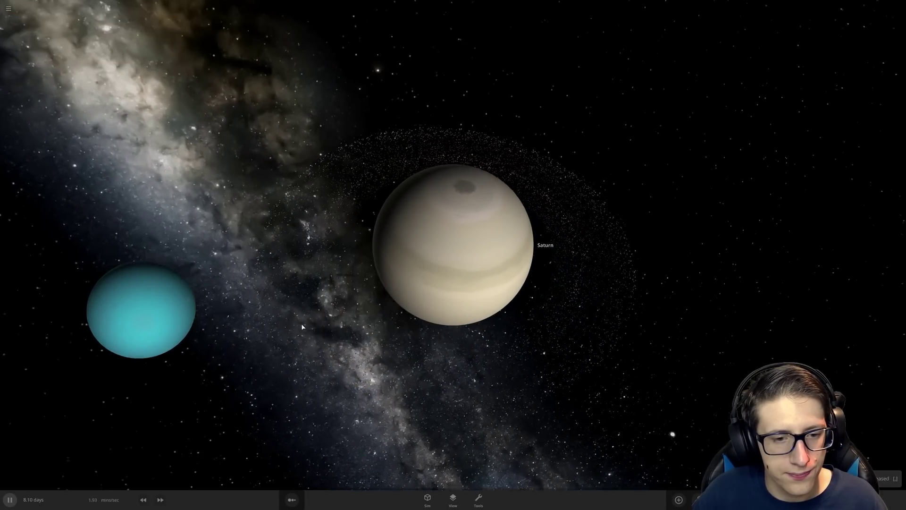
{"action": "left_click_drag", "start_coordinate": [270, 358], "coordinate": [636, 316]}
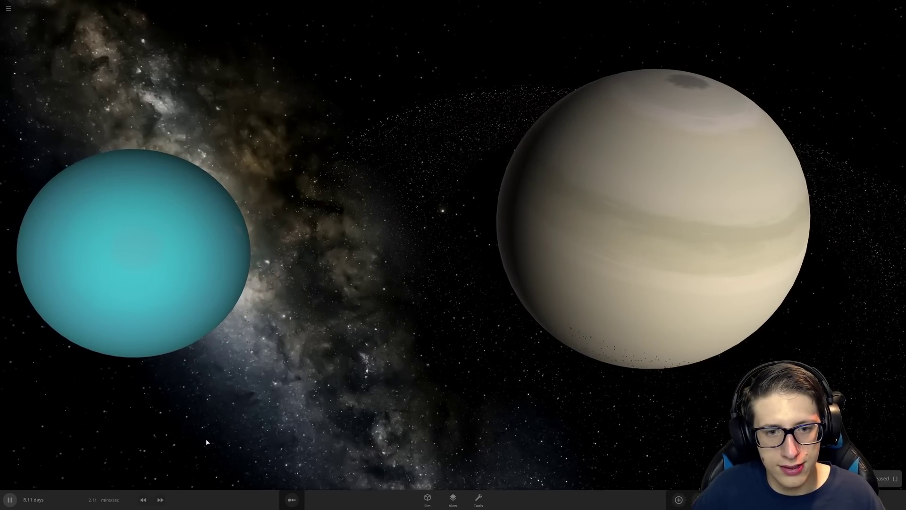
{"action": "left_click_drag", "start_coordinate": [202, 430], "coordinate": [120, 421]}
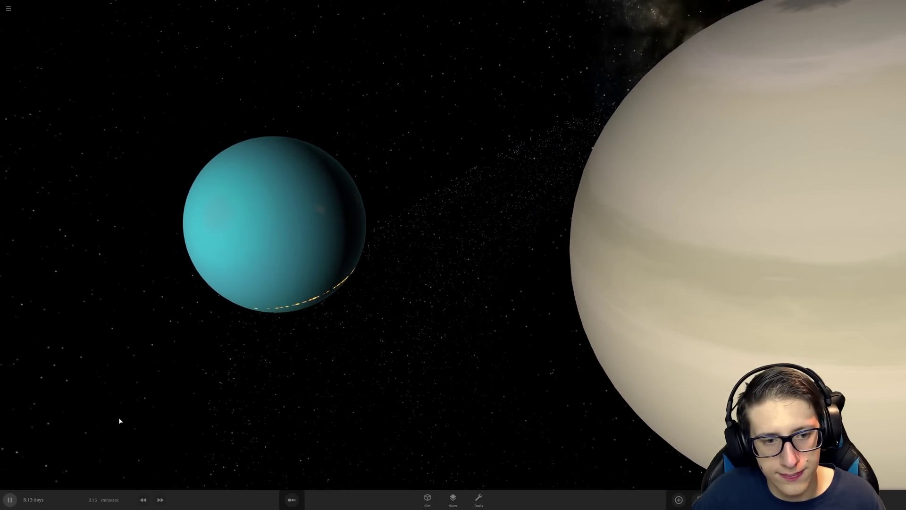
{"action": "left_click_drag", "start_coordinate": [119, 421], "coordinate": [203, 419]}
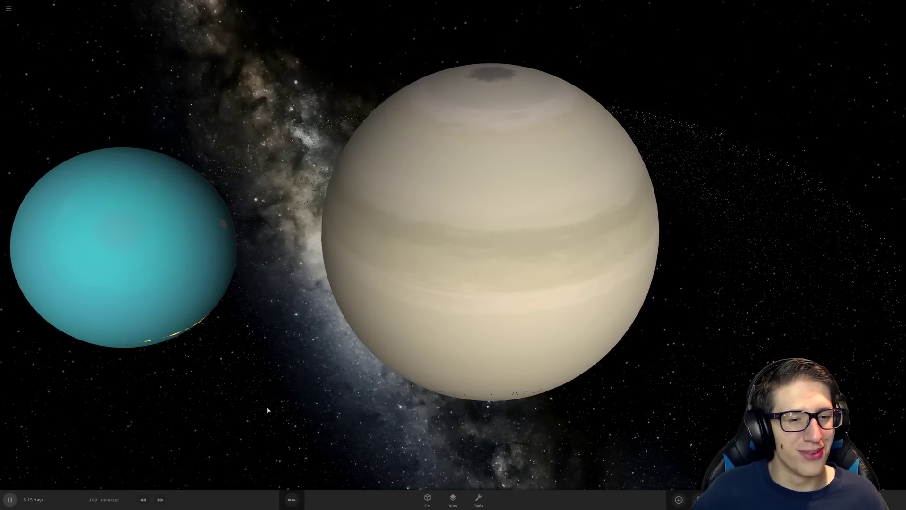
{"action": "mouse_move", "coordinate": [279, 432]}
{"action": "left_mouse_down"}
{"action": "mouse_move", "coordinate": [339, 407]}
{"action": "mouse_move", "coordinate": [406, 420]}
{"action": "left_mouse_up"}
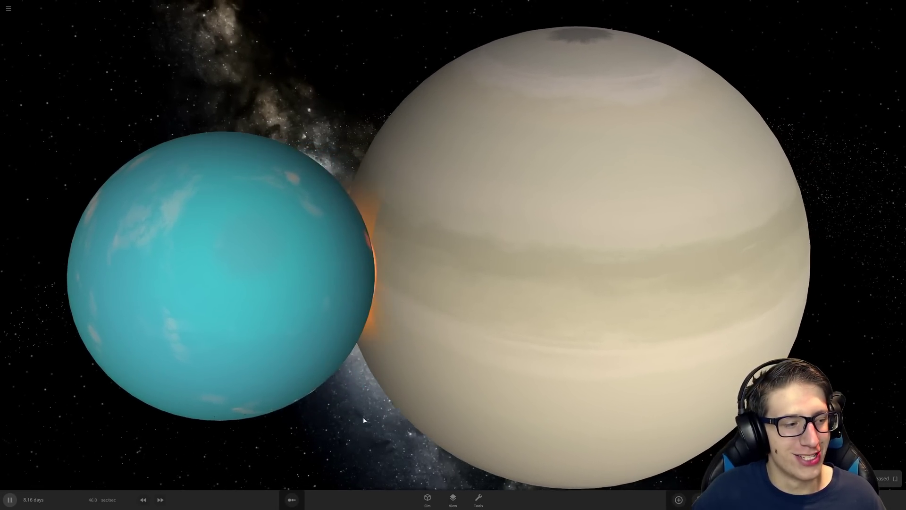
Orbit the view as Uranus impacts and merges into Saturn
{"action": "mouse_move", "coordinate": [383, 424]}
{"action": "left_mouse_down"}
{"action": "mouse_move", "coordinate": [330, 422]}
{"action": "mouse_move", "coordinate": [356, 411]}
{"action": "left_mouse_up"}
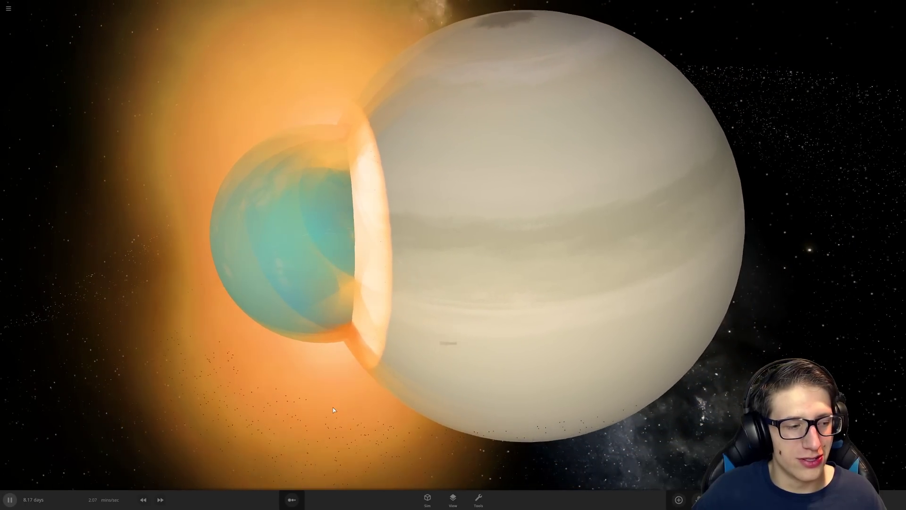
{"action": "scroll", "coordinate": [333, 407], "scroll_direction": "down", "scroll_amount": 3}
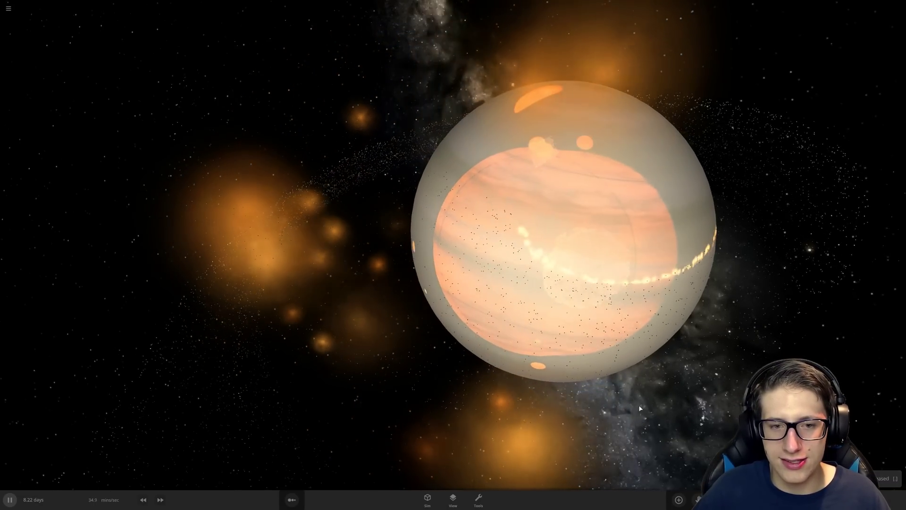
{"action": "left_click_drag", "start_coordinate": [640, 407], "coordinate": [490, 214]}
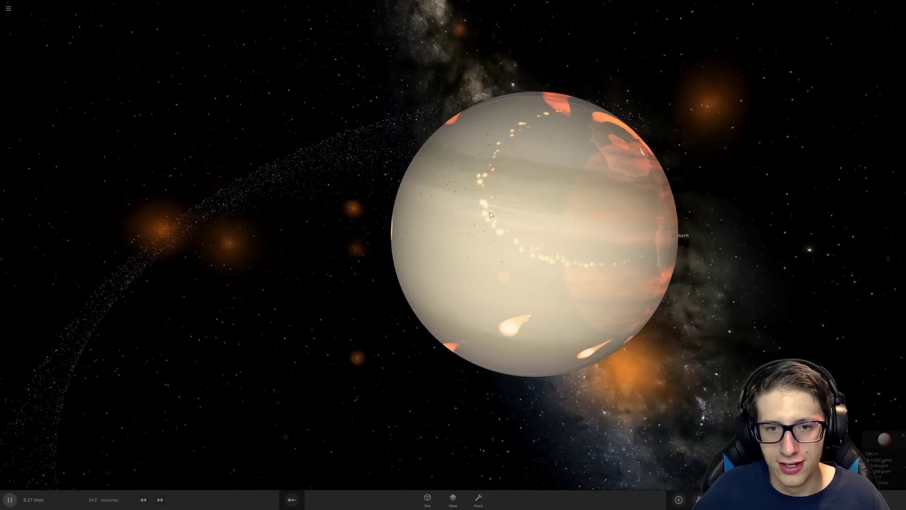
{"action": "scroll", "coordinate": [490, 213], "scroll_direction": "down", "scroll_amount": 8}
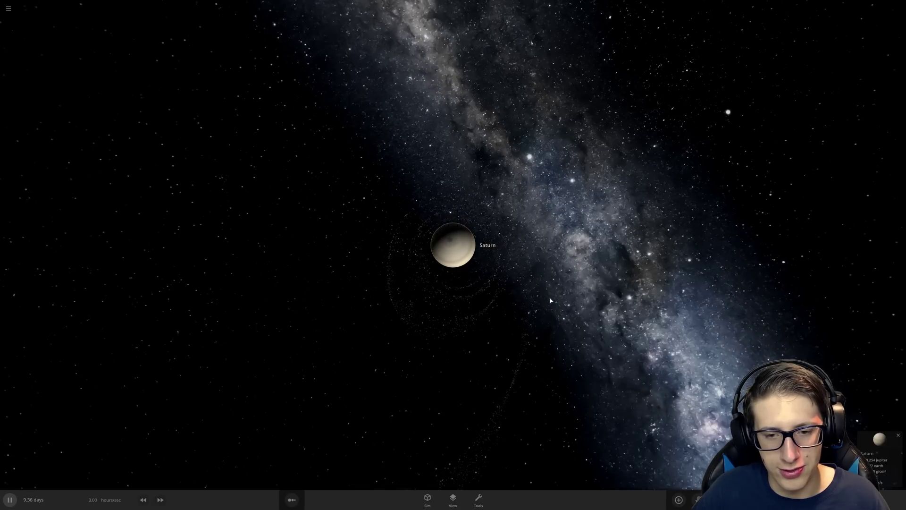
Orbit around Saturn as its debris spiral disperses, ending with the Milky Way behind it
{"action": "left_click_drag", "start_coordinate": [550, 301], "coordinate": [368, 372]}
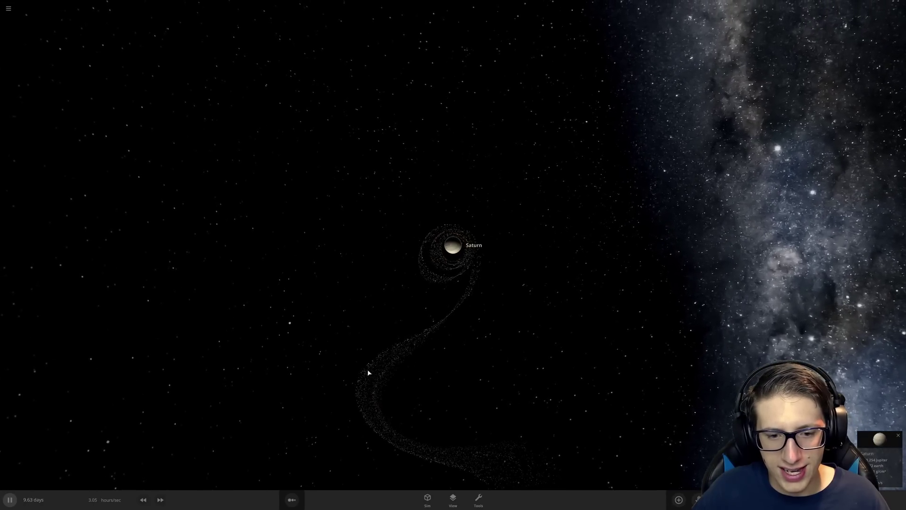
{"action": "scroll", "coordinate": [421, 310], "scroll_direction": "down", "scroll_amount": 2}
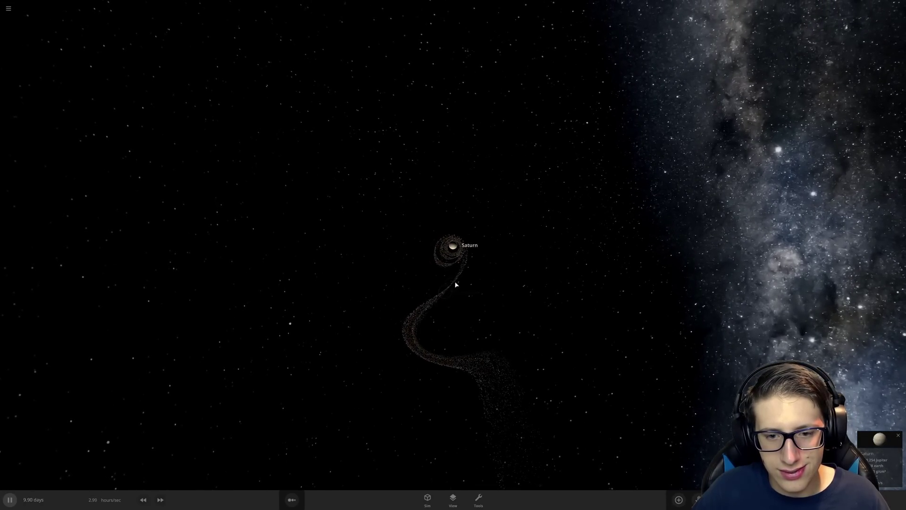
{"action": "mouse_move", "coordinate": [477, 264]}
{"action": "left_mouse_down"}
{"action": "mouse_move", "coordinate": [353, 462]}
{"action": "mouse_move", "coordinate": [349, 376]}
{"action": "left_mouse_up"}
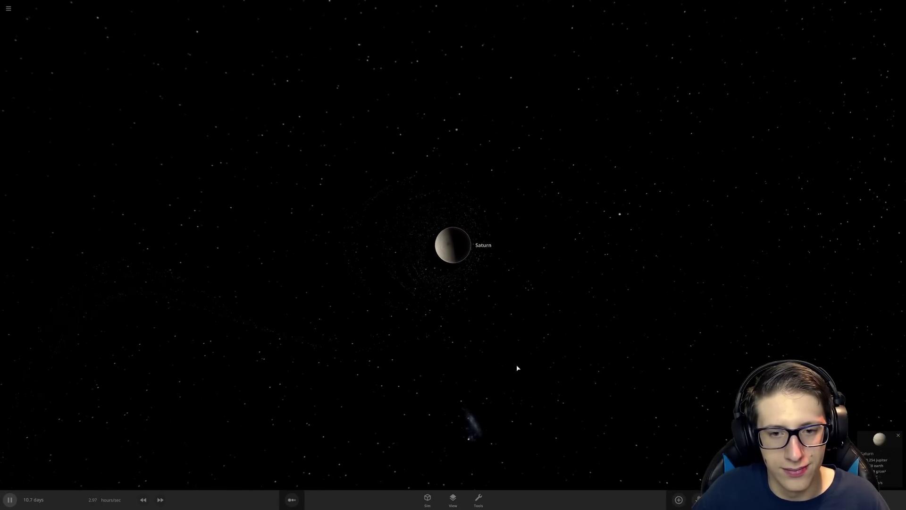
{"action": "left_click_drag", "start_coordinate": [441, 327], "coordinate": [163, 347]}
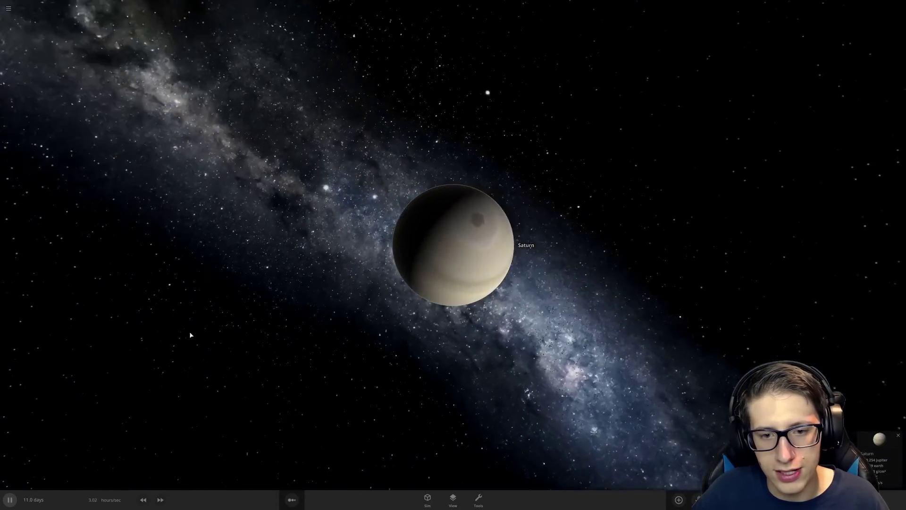
{"action": "scroll", "coordinate": [162, 346], "scroll_direction": "down", "scroll_amount": 3}
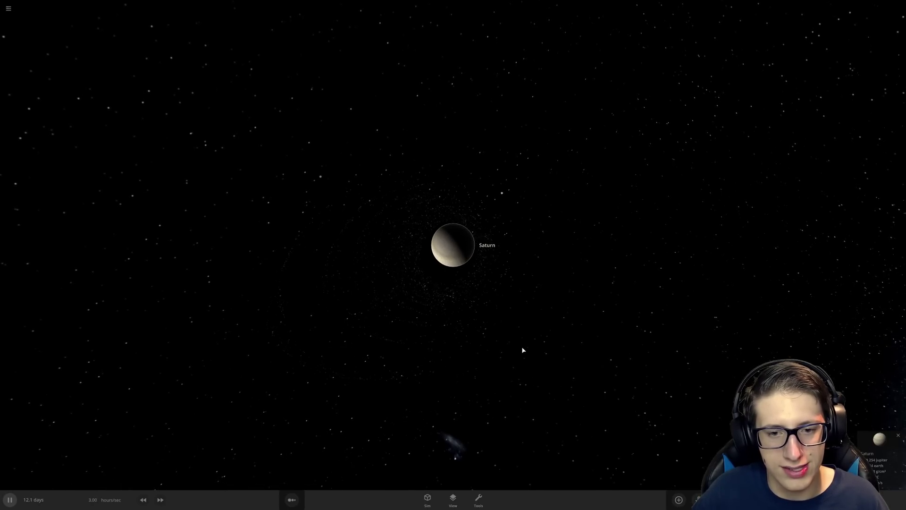
{"action": "mouse_move", "coordinate": [597, 273]}
{"action": "left_mouse_down"}
{"action": "mouse_move", "coordinate": [540, 247]}
{"action": "mouse_move", "coordinate": [679, 273]}
{"action": "left_mouse_up"}
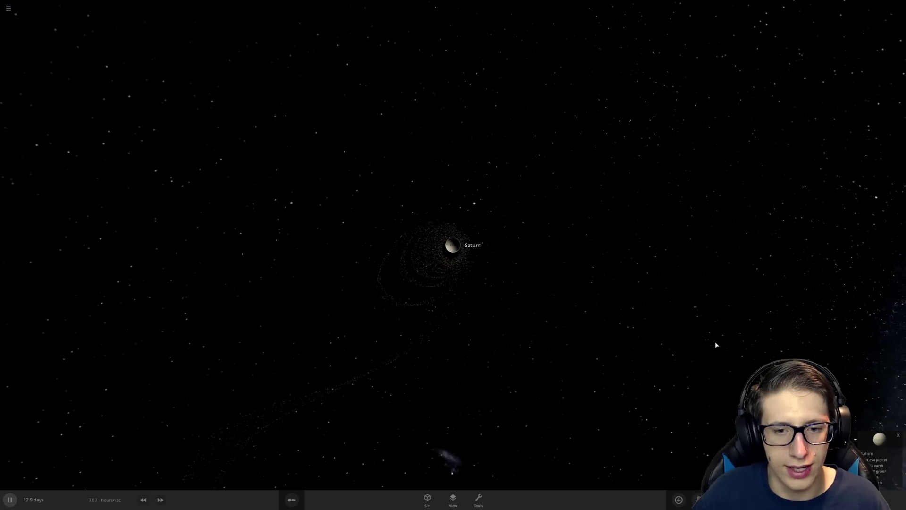
{"action": "left_click_drag", "start_coordinate": [716, 344], "coordinate": [440, 360]}
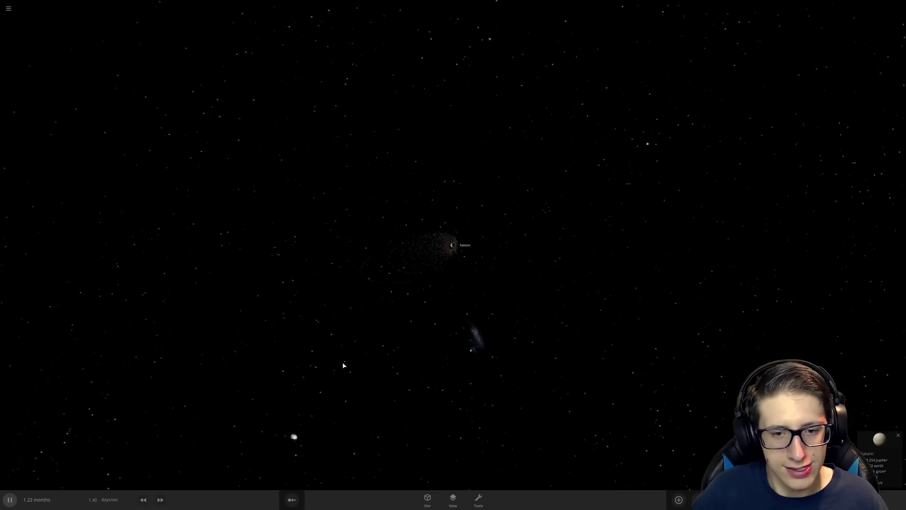
{"action": "left_click_drag", "start_coordinate": [322, 329], "coordinate": [388, 376]}
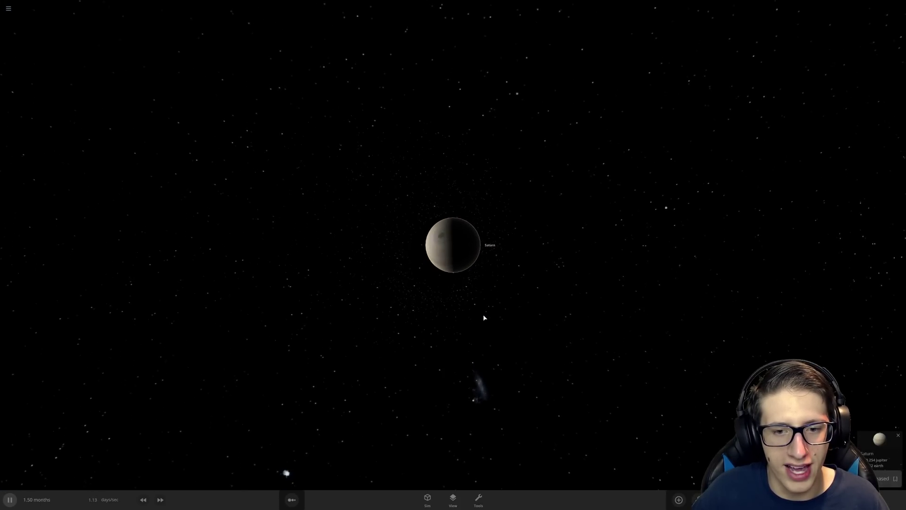
{"action": "left_click_drag", "start_coordinate": [484, 317], "coordinate": [397, 369]}
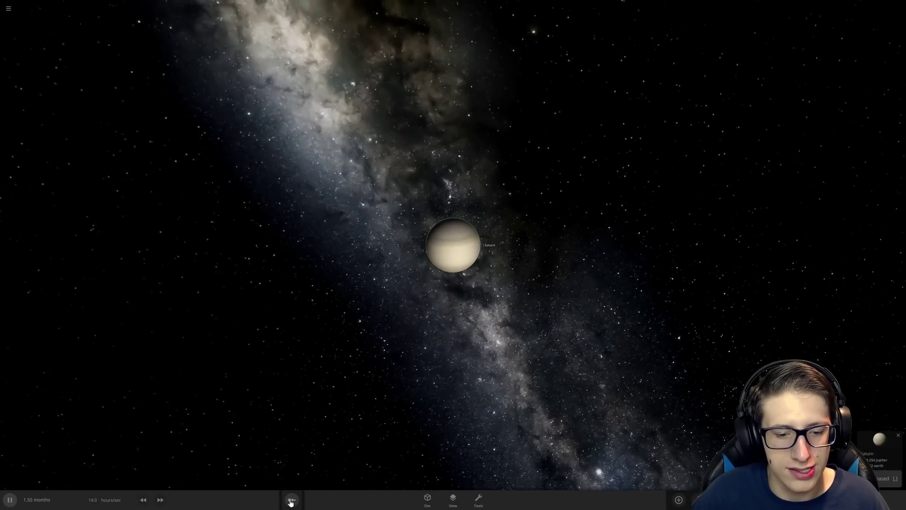
Browse the asteroid, moon and planet presets, swinging the view around Saturn
{"action": "left_click", "coordinate": [291, 499]}
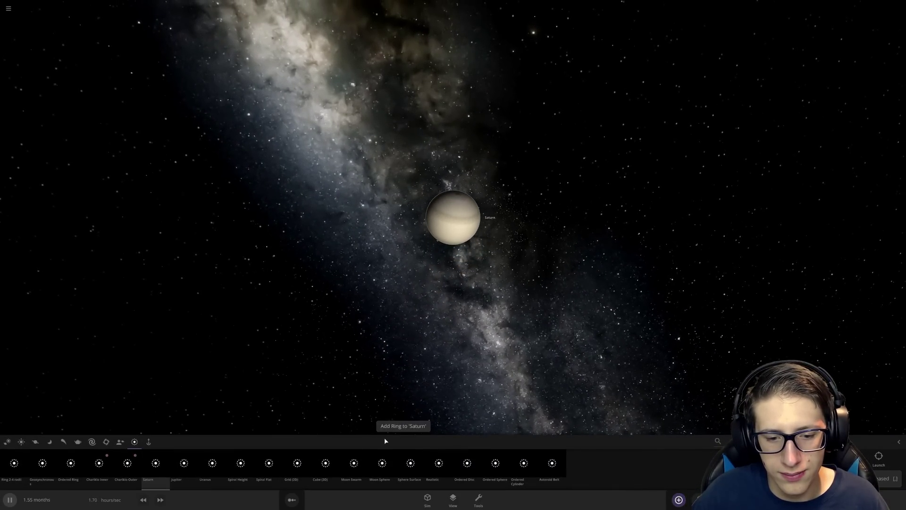
{"action": "left_click", "coordinate": [65, 443]}
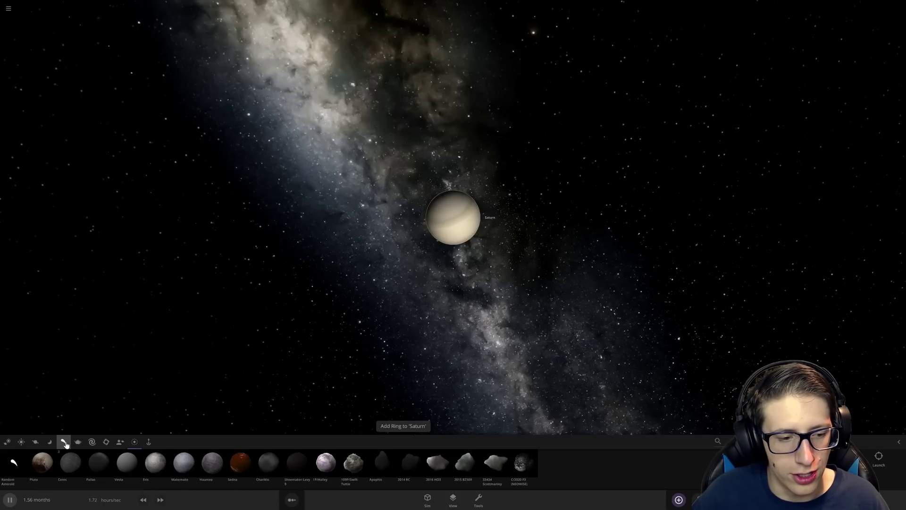
{"action": "left_click", "coordinate": [92, 441]}
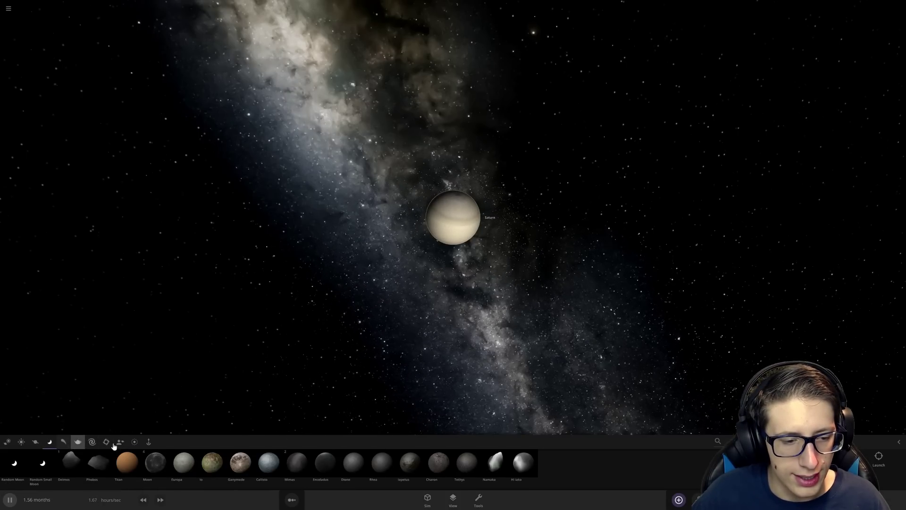
{"action": "left_click", "coordinate": [35, 444]}
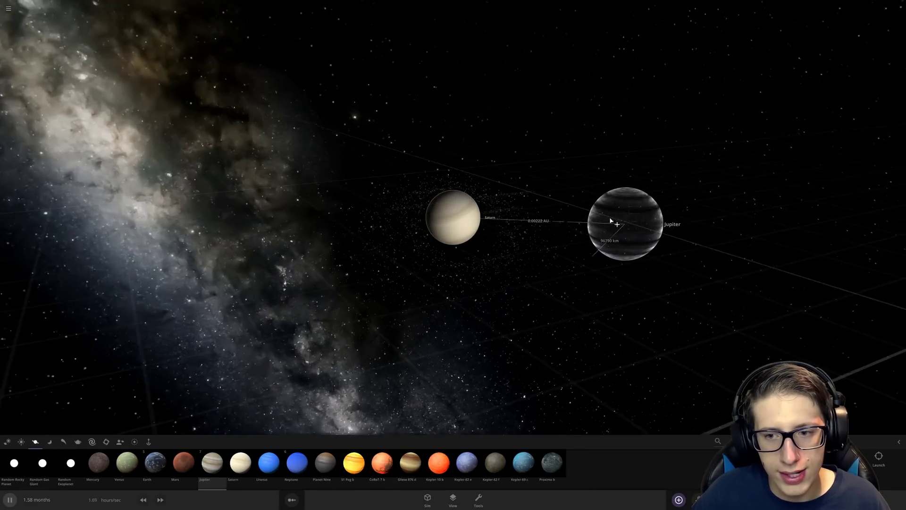
{"action": "left_click_drag", "start_coordinate": [611, 222], "coordinate": [462, 220]}
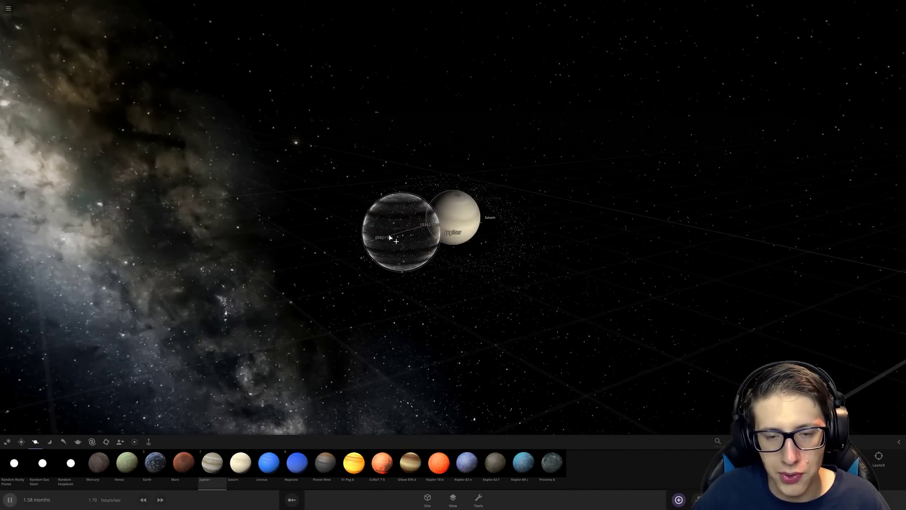
{"action": "left_click_drag", "start_coordinate": [390, 238], "coordinate": [151, 243]}
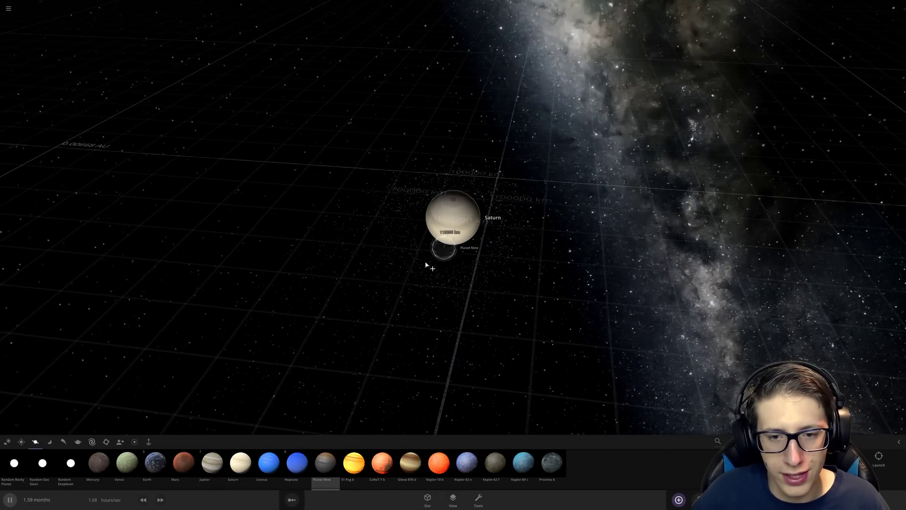
Drop Planet Nine against Saturn and look at gas giant presets like 51 Peg b
{"action": "left_click", "coordinate": [403, 243]}
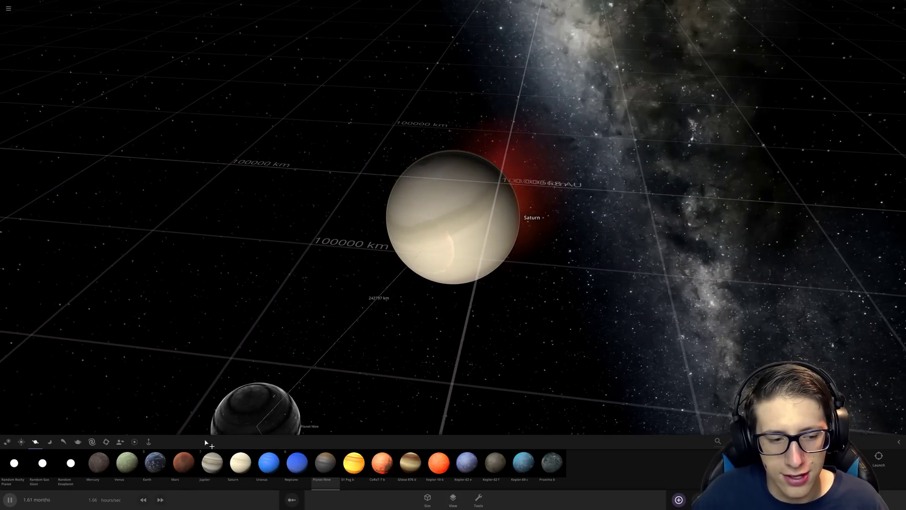
{"action": "left_click", "coordinate": [43, 462]}
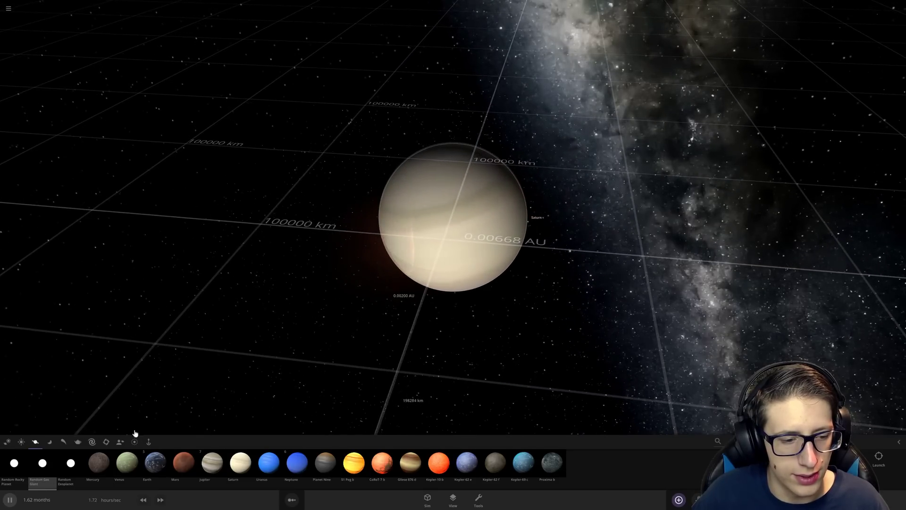
{"action": "left_click", "coordinate": [354, 462]}
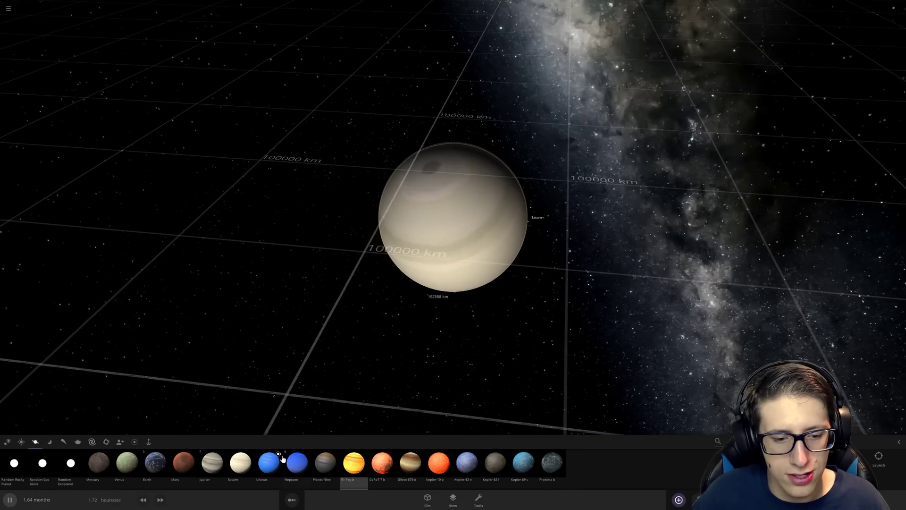
Place four Neptunes tightly around Saturn so they crash into it
{"action": "left_click", "coordinate": [295, 462]}
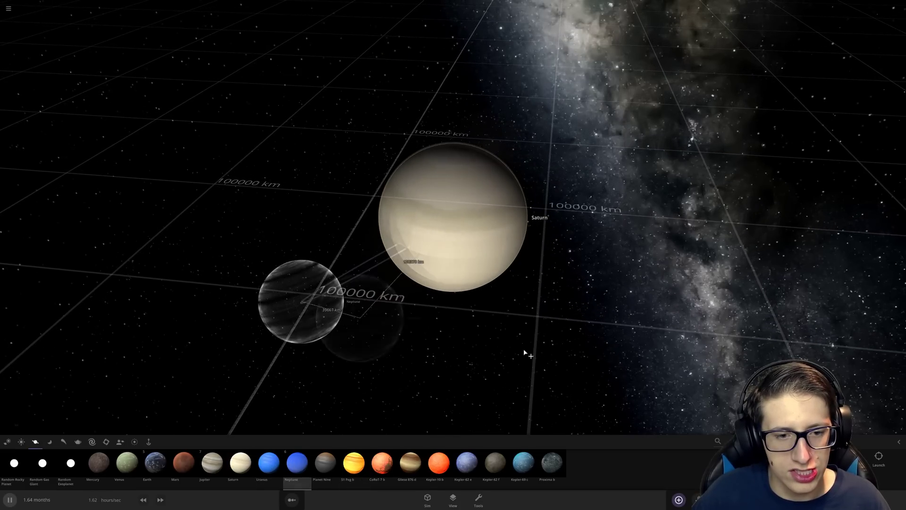
{"action": "left_click", "coordinate": [435, 313]}
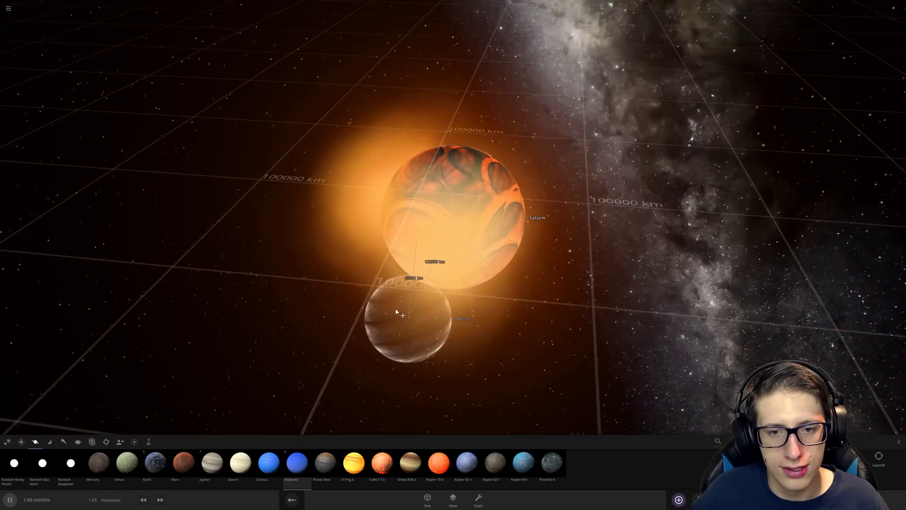
{"action": "left_click", "coordinate": [398, 312]}
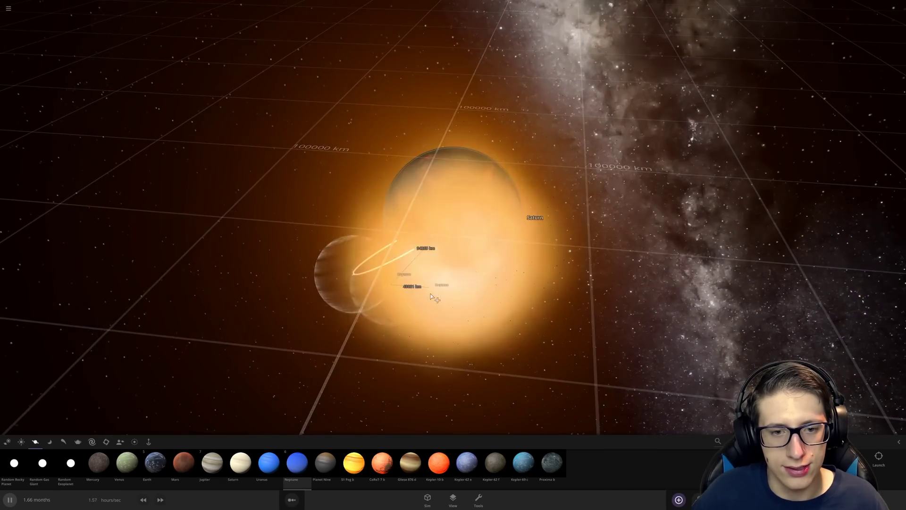
{"action": "left_click", "coordinate": [359, 285]}
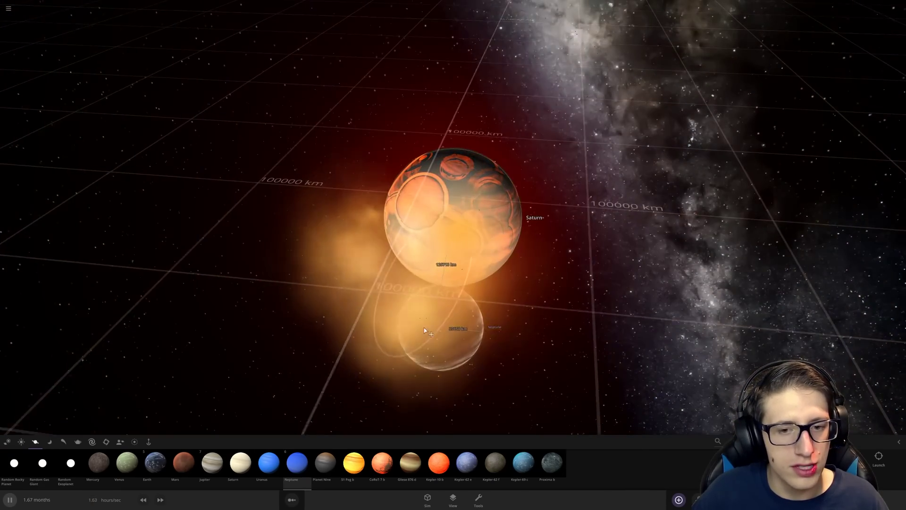
{"action": "left_click", "coordinate": [446, 327]}
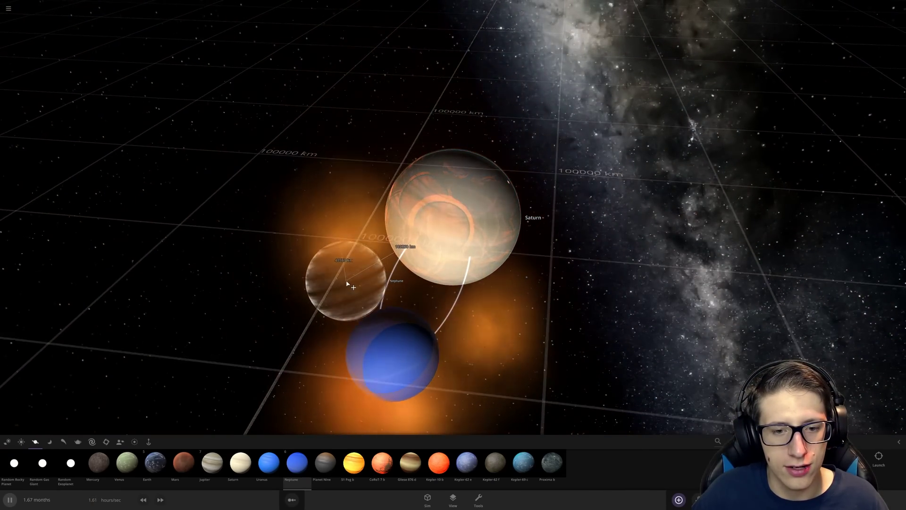
{"action": "mouse_move", "coordinate": [538, 311]}
{"action": "left_mouse_down"}
{"action": "mouse_move", "coordinate": [571, 321]}
{"action": "mouse_move", "coordinate": [543, 354]}
{"action": "mouse_move", "coordinate": [538, 333]}
{"action": "left_mouse_up"}
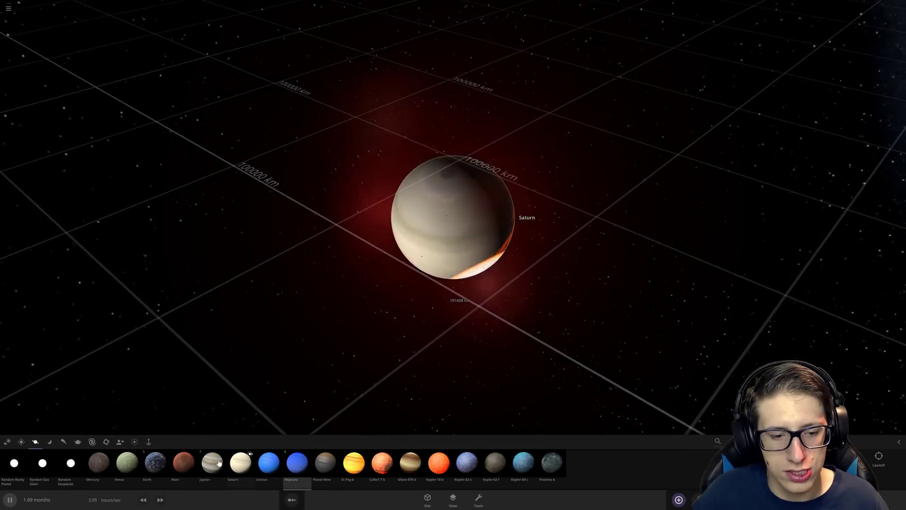
Drop one Jupiter right next to Saturn and run time so they collide
{"action": "left_click", "coordinate": [211, 462]}
{"action": "left_click_drag", "start_coordinate": [496, 284], "coordinate": [559, 240]}
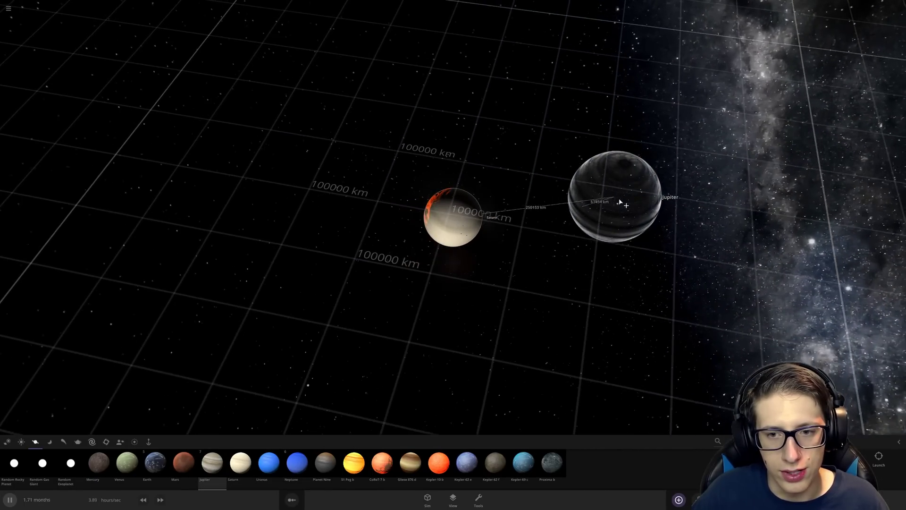
{"action": "left_click", "coordinate": [538, 227]}
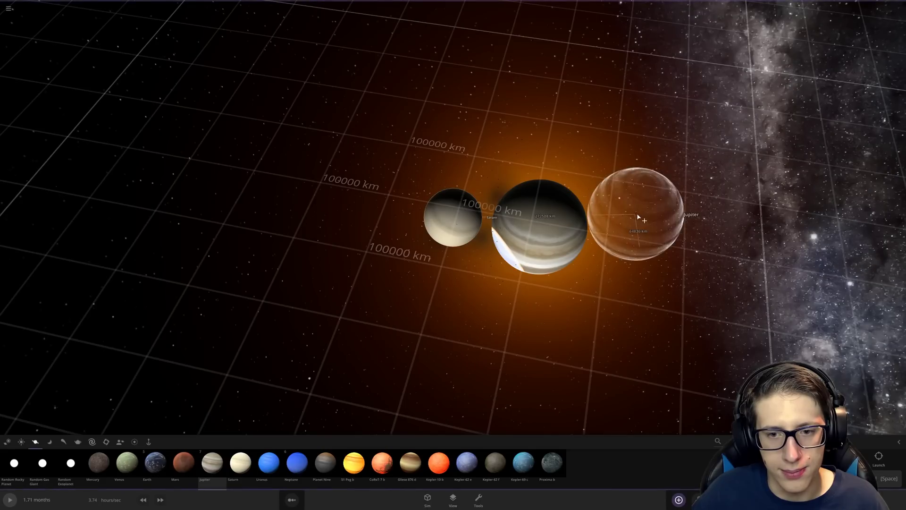
{"action": "right_click", "coordinate": [638, 217]}
{"action": "left_click_drag", "start_coordinate": [566, 283], "coordinate": [462, 336]}
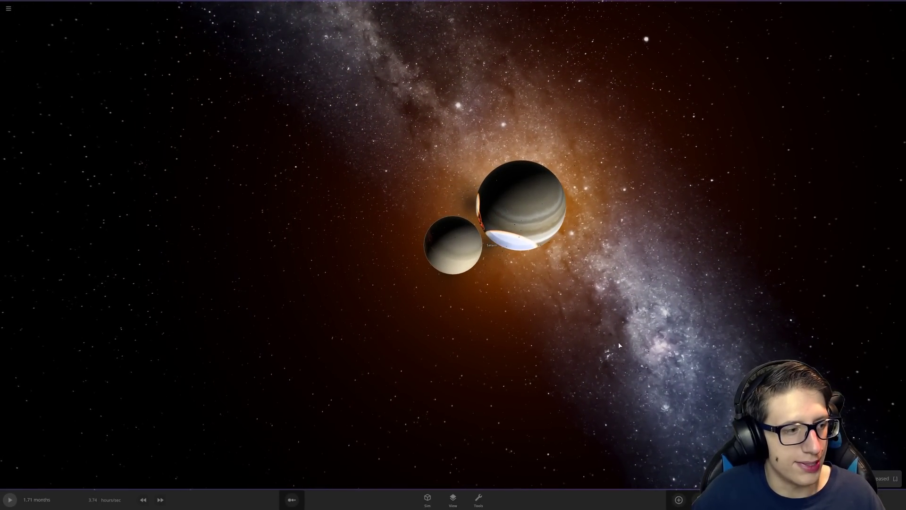
{"action": "key", "text": "space"}
{"action": "scroll", "coordinate": [594, 337], "scroll_direction": "up", "scroll_amount": 8}
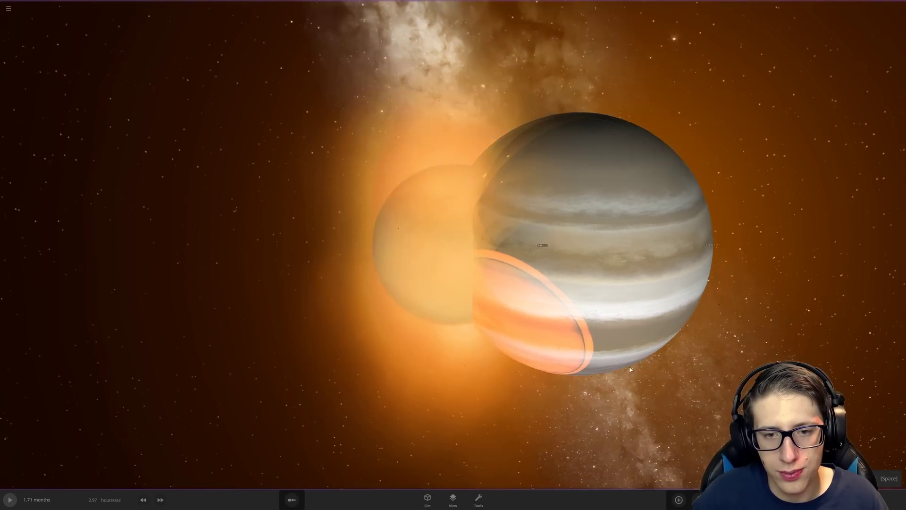
Pause mid-collision, lock Saturn's mass and lower its density to 0.179 g/cm³
{"action": "left_click_drag", "start_coordinate": [595, 381], "coordinate": [388, 229]}
{"action": "key", "text": "space"}
{"action": "left_click", "coordinate": [507, 303]}
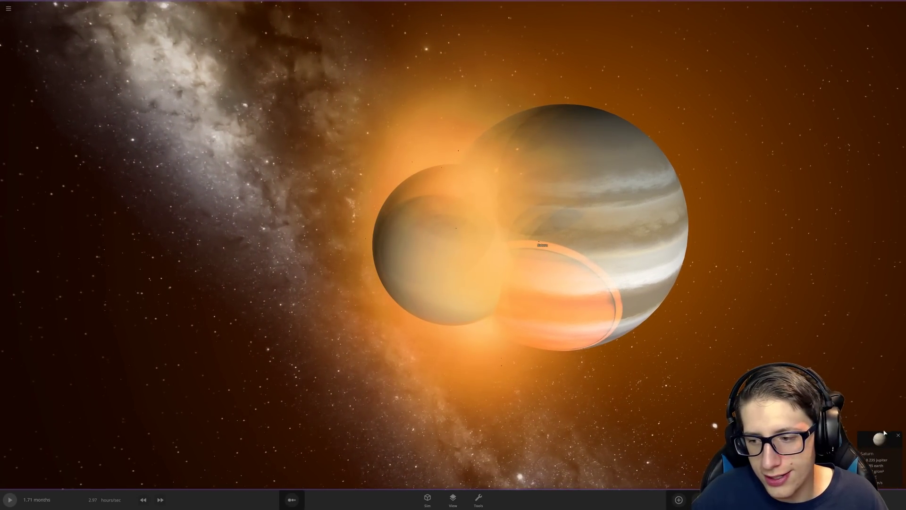
{"action": "left_click", "coordinate": [872, 444]}
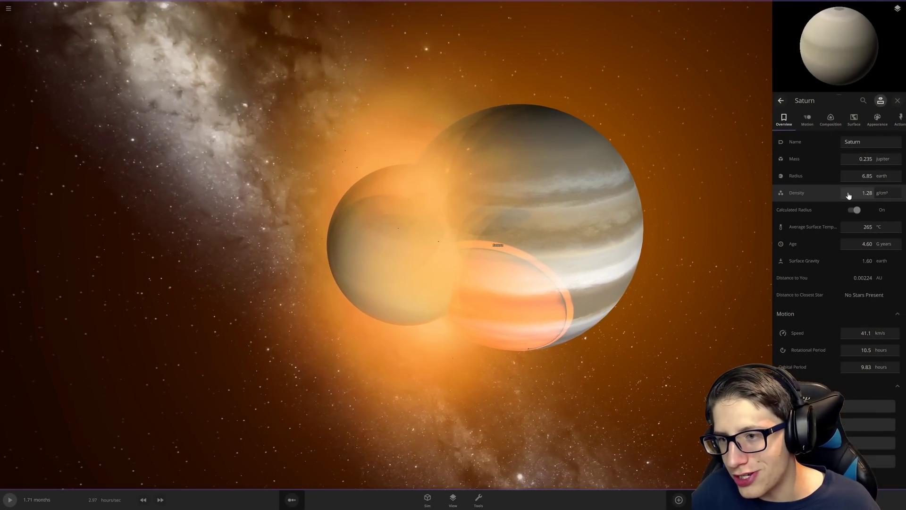
{"action": "left_click", "coordinate": [864, 192]}
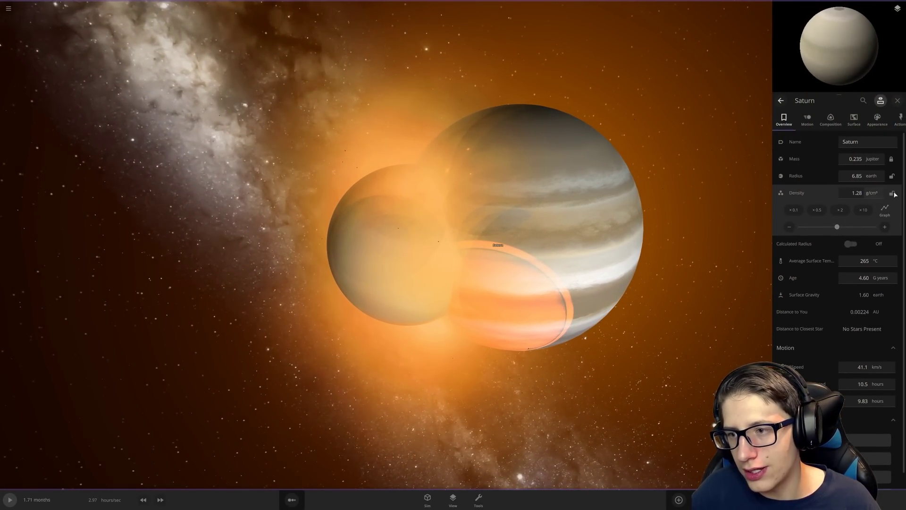
{"action": "left_click", "coordinate": [891, 161]}
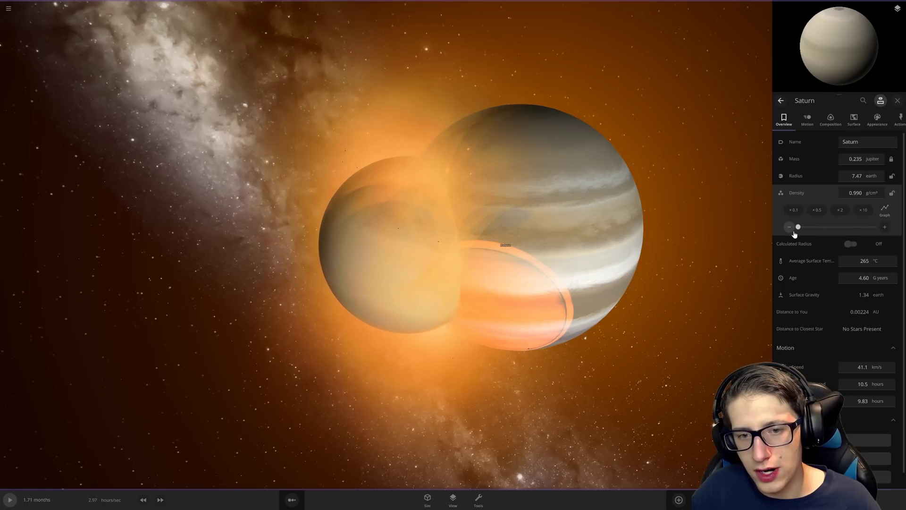
{"action": "left_click_drag", "start_coordinate": [798, 226], "coordinate": [790, 227]}
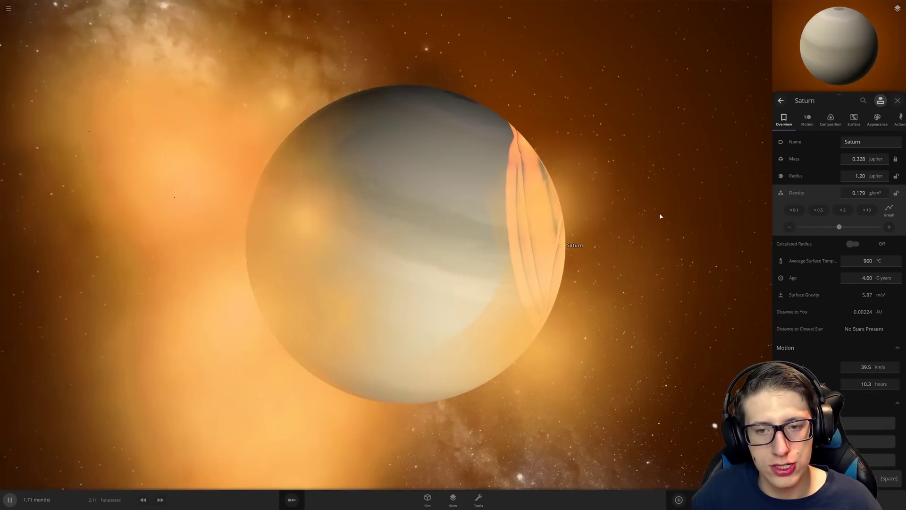
{"action": "scroll", "coordinate": [732, 224], "scroll_direction": "down", "scroll_amount": 8}
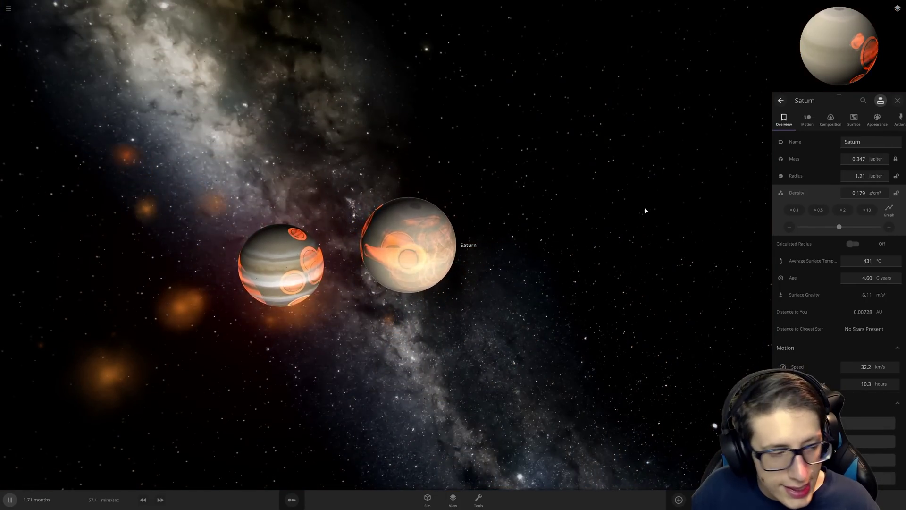
Orbit around Saturn as it swallows Jupiter, then close its properties panel
{"action": "left_click_drag", "start_coordinate": [577, 224], "coordinate": [183, 259]}
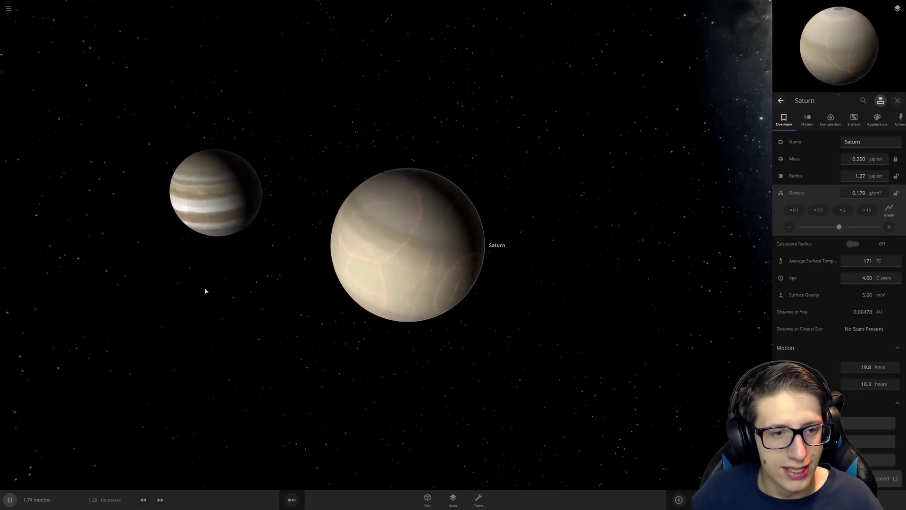
{"action": "left_click_drag", "start_coordinate": [244, 282], "coordinate": [295, 284]}
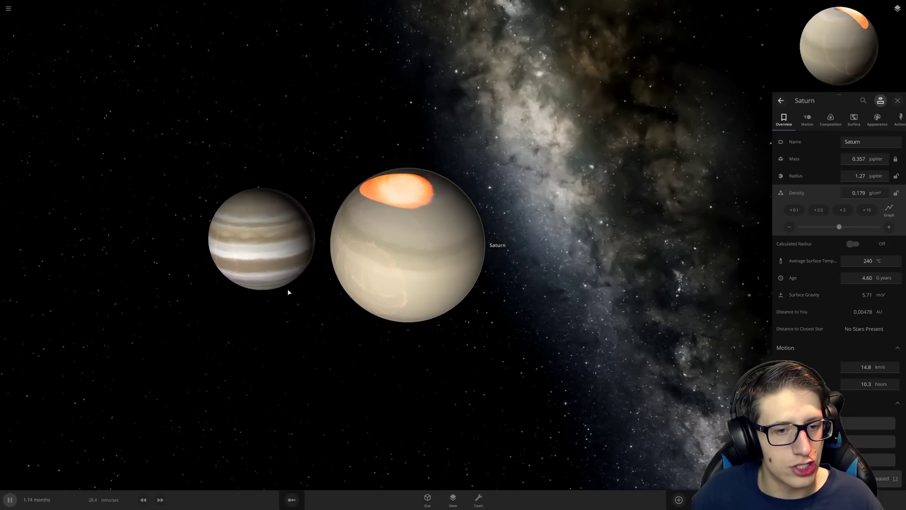
{"action": "left_click_drag", "start_coordinate": [327, 310], "coordinate": [614, 367]}
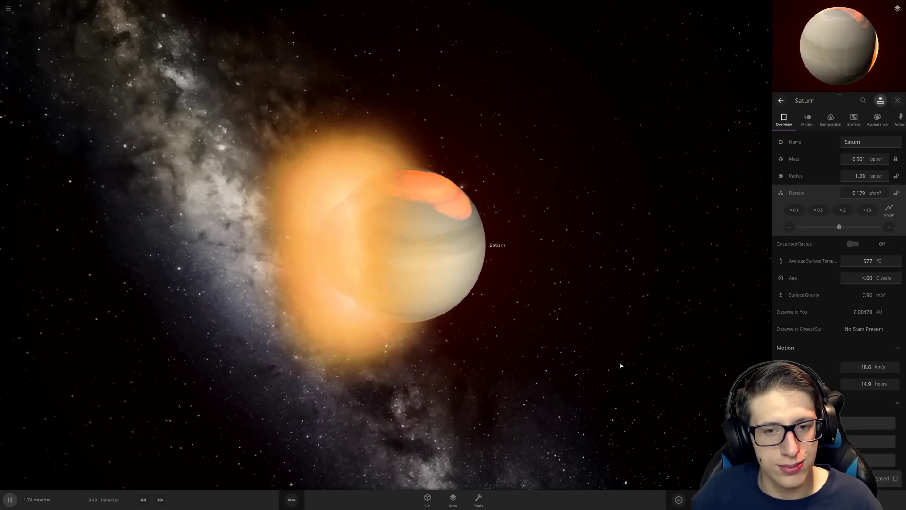
{"action": "left_click", "coordinate": [586, 351]}
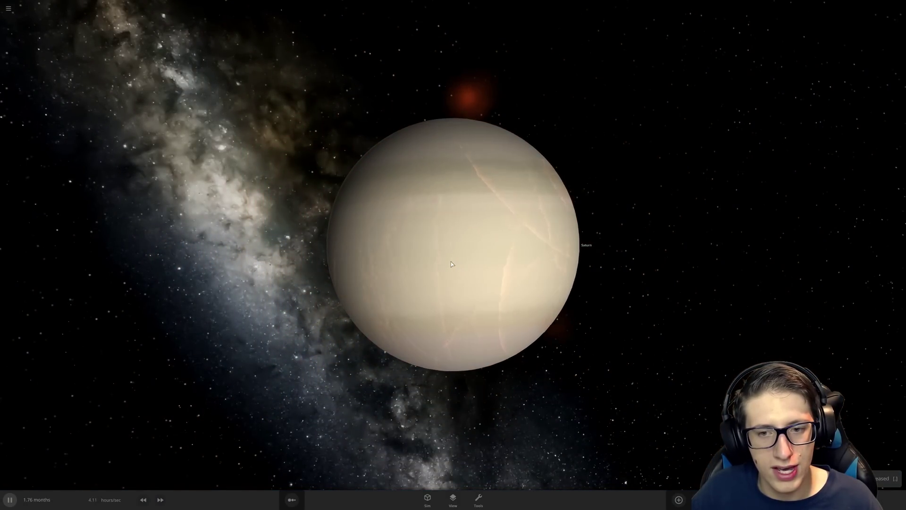
{"action": "scroll", "coordinate": [622, 282], "scroll_direction": "down", "scroll_amount": 5}
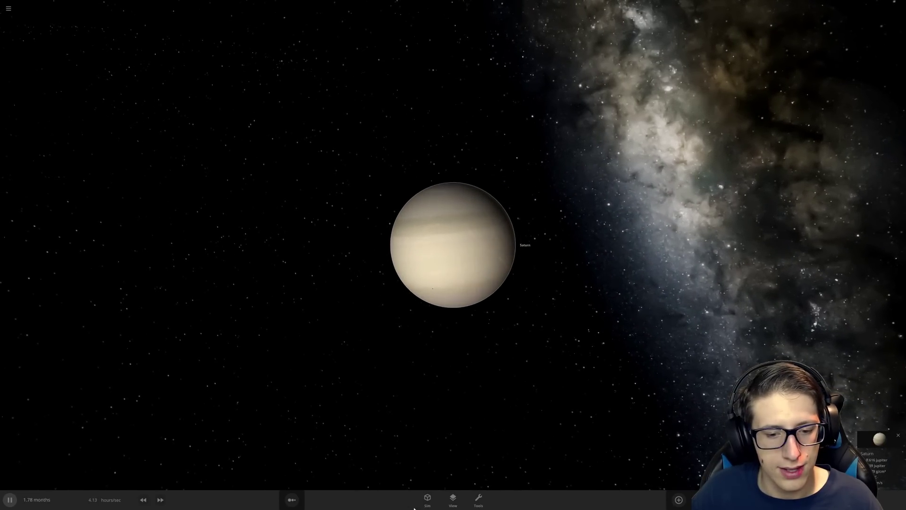
Place a Sun from the Stars catalogue right beside Saturn
{"action": "left_click", "coordinate": [680, 500]}
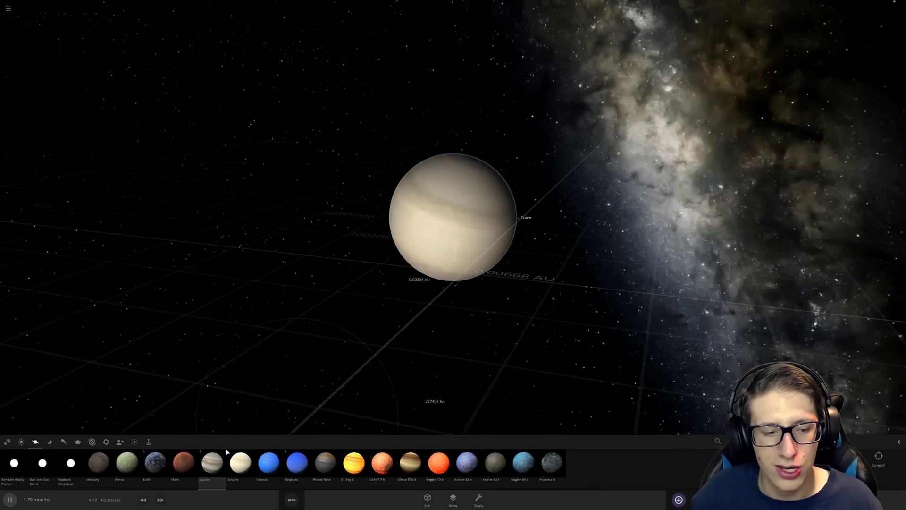
{"action": "left_click", "coordinate": [23, 442]}
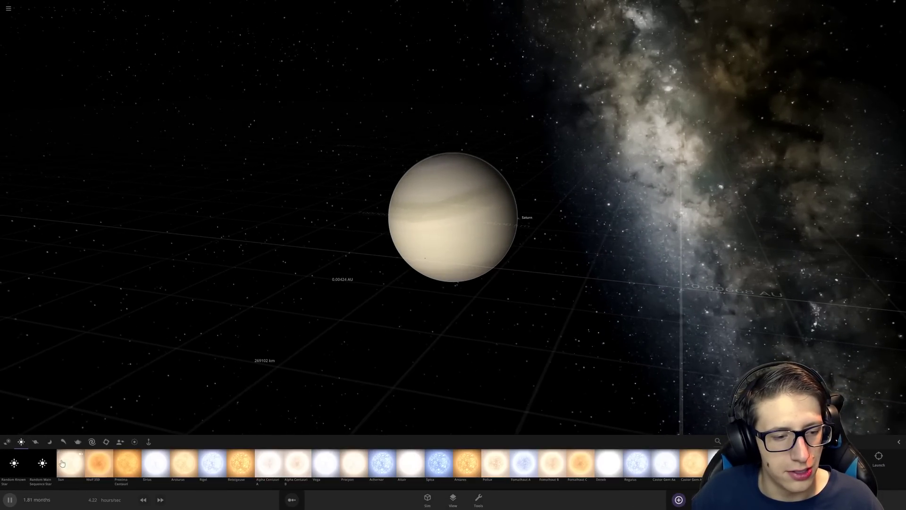
{"action": "left_click", "coordinate": [587, 228]}
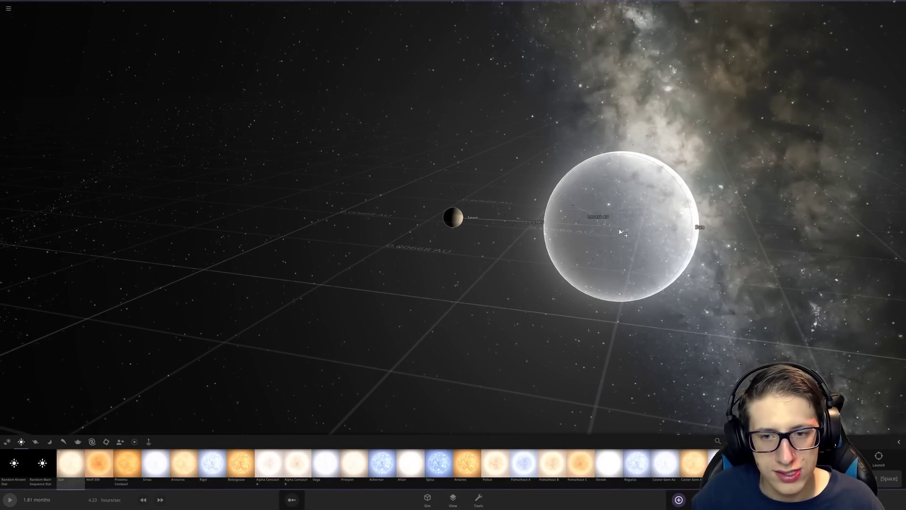
{"action": "left_click", "coordinate": [587, 229]}
{"action": "key", "text": "Escape"}
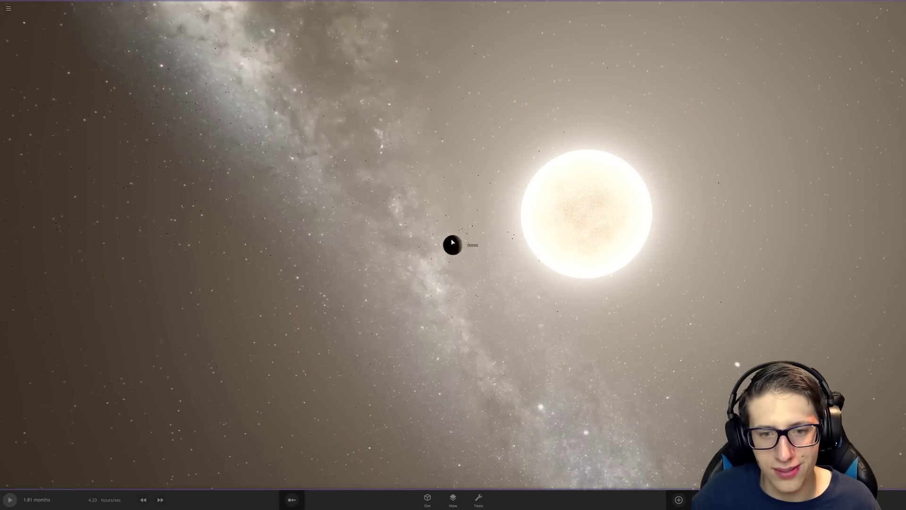
{"action": "mouse_move", "coordinate": [597, 274]}
{"action": "left_mouse_down"}
{"action": "mouse_move", "coordinate": [588, 320]}
{"action": "mouse_move", "coordinate": [495, 304]}
{"action": "left_mouse_up"}
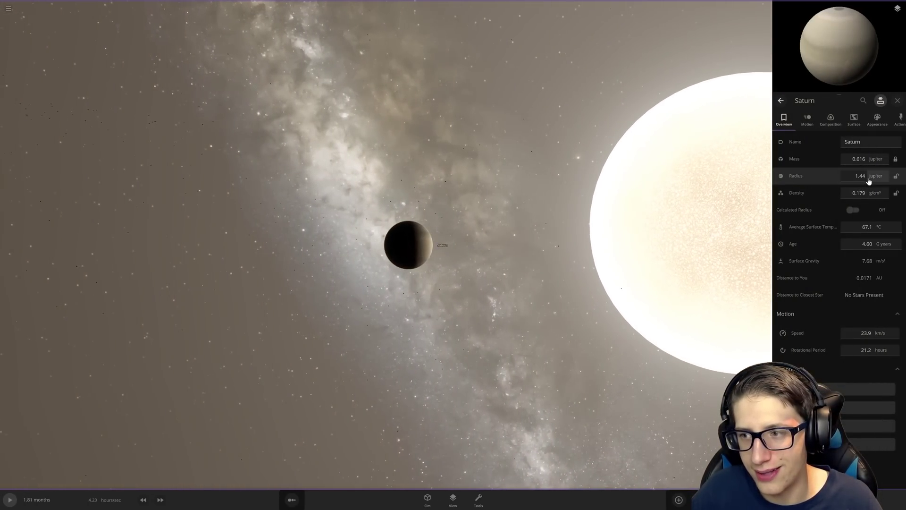
Grow Saturn's radius to about 1.19 solar radii, matching the Sun's size
{"action": "left_click", "coordinate": [876, 176]}
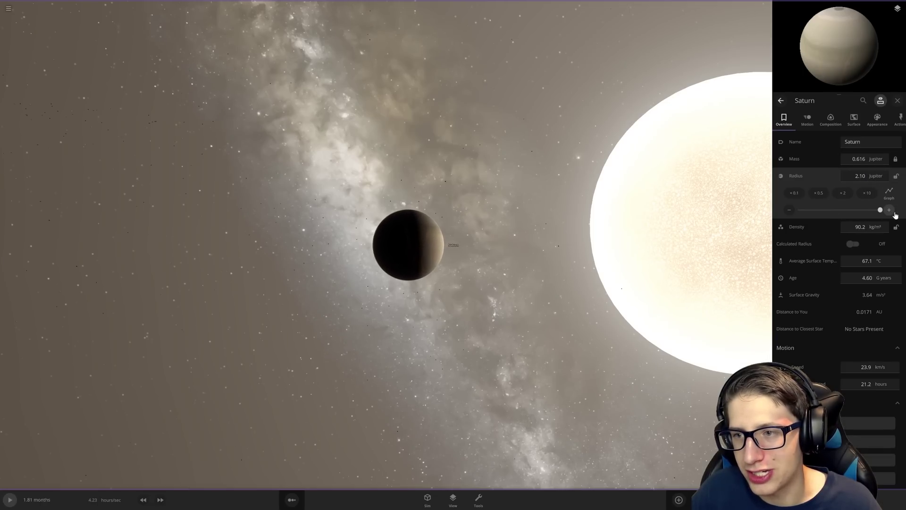
{"action": "left_click_drag", "start_coordinate": [895, 211], "coordinate": [895, 210]}
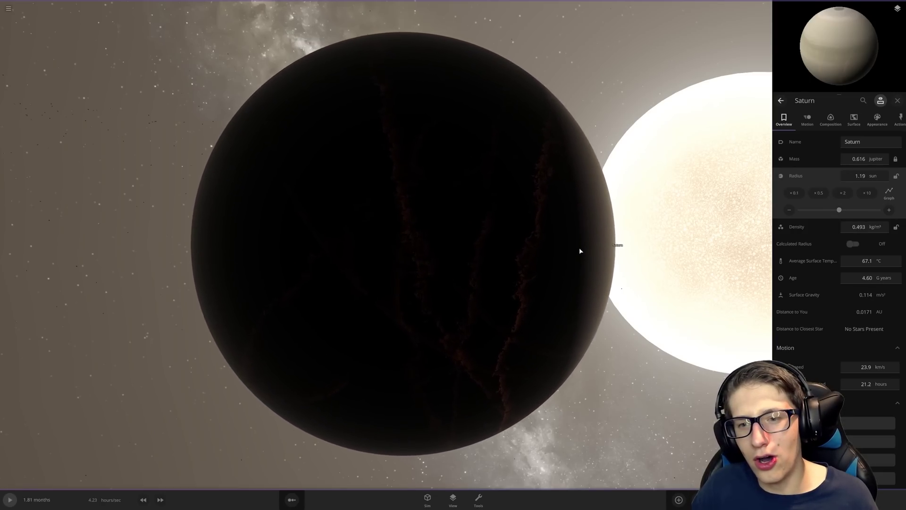
{"action": "scroll", "coordinate": [579, 247], "scroll_direction": "down", "scroll_amount": 5}
Close Saturn's properties and orbit the view around Saturn and the Sun
{"action": "left_click", "coordinate": [672, 233]}
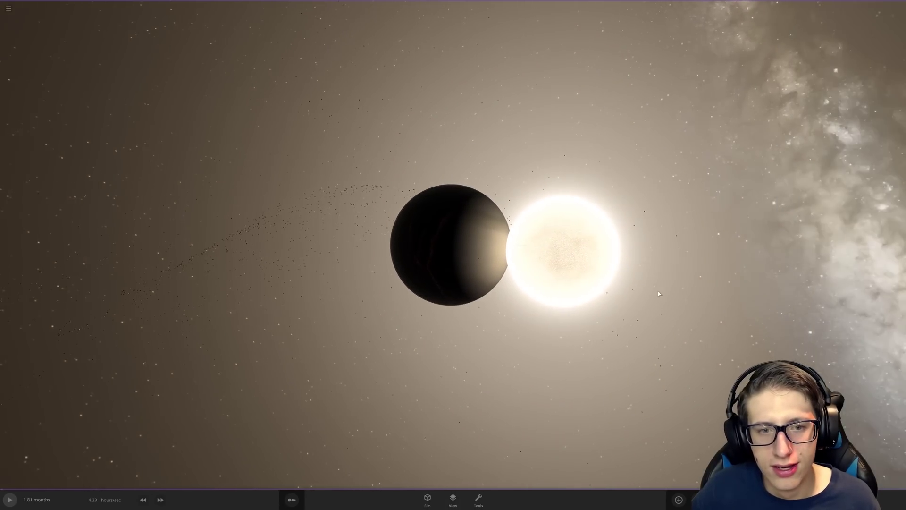
{"action": "left_click_drag", "start_coordinate": [672, 233], "coordinate": [647, 281]}
{"action": "scroll", "coordinate": [648, 281], "scroll_direction": "up", "scroll_amount": 6}
{"action": "scroll", "coordinate": [643, 298], "scroll_direction": "up", "scroll_amount": 2}
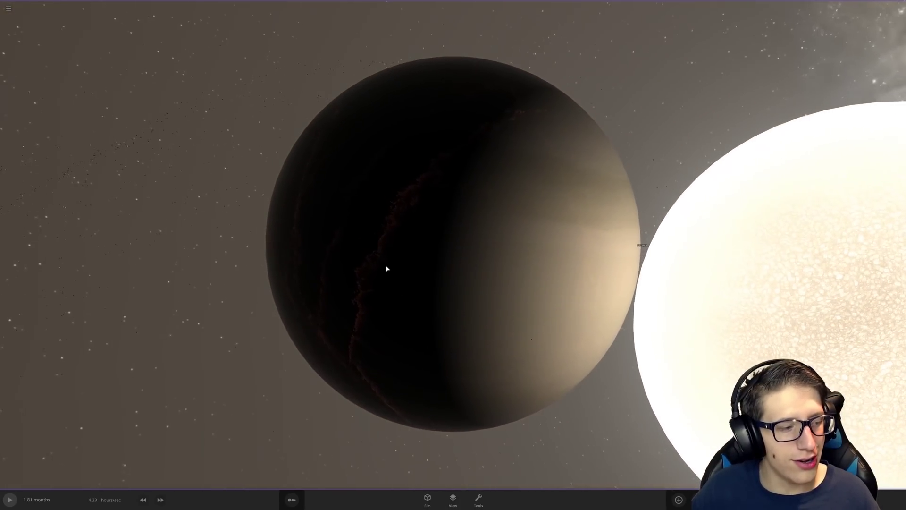
{"action": "left_click_drag", "start_coordinate": [384, 260], "coordinate": [440, 297]}
{"action": "scroll", "coordinate": [498, 382], "scroll_direction": "down", "scroll_amount": 4}
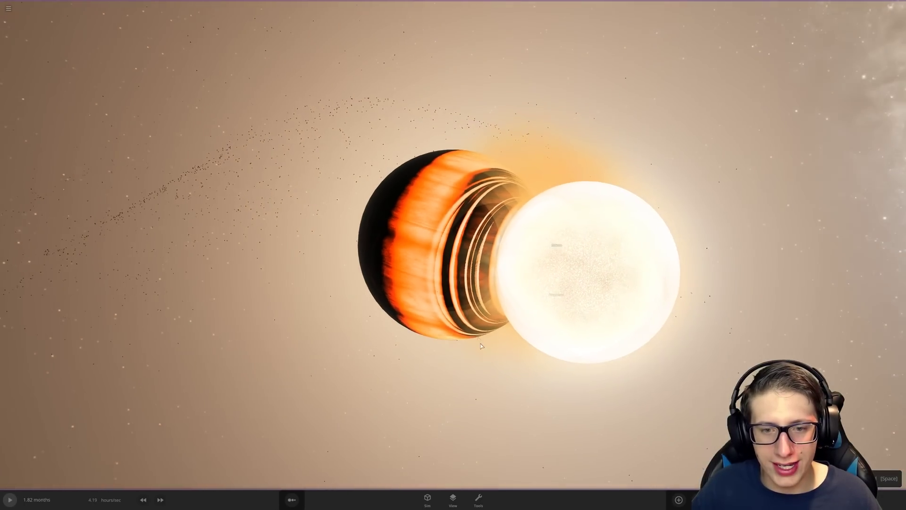
{"action": "scroll", "coordinate": [497, 382], "scroll_direction": "up", "scroll_amount": 5}
{"action": "scroll", "coordinate": [489, 368], "scroll_direction": "up", "scroll_amount": 3}
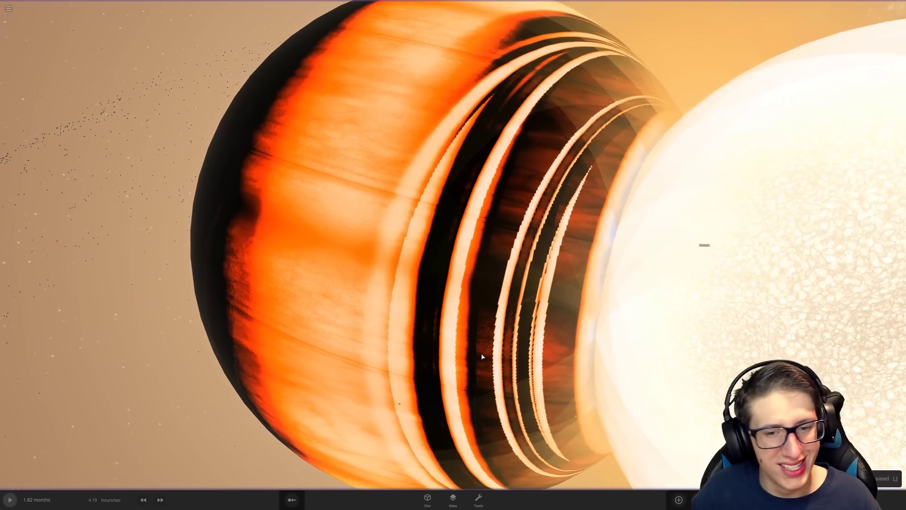
Run the simulation in bursts until Saturn becomes a star beside the Sun
{"action": "key", "text": "space"}
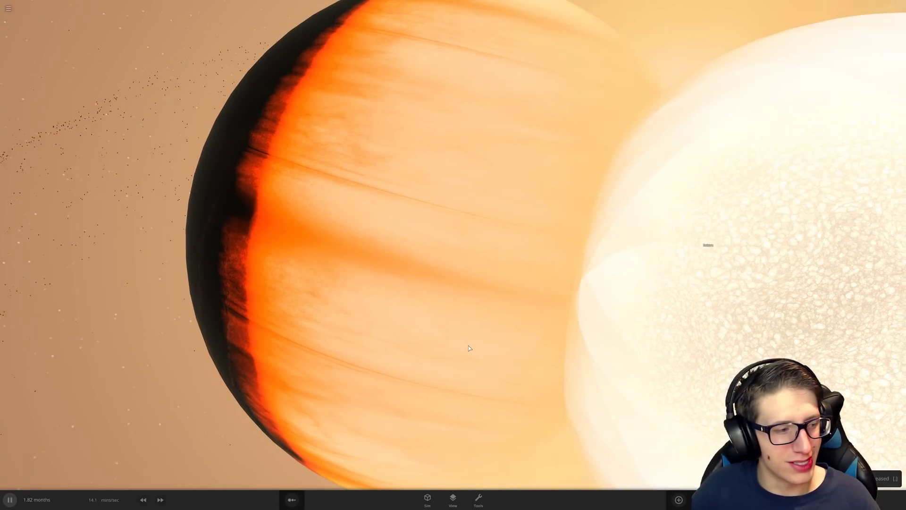
{"action": "scroll", "coordinate": [469, 347], "scroll_direction": "down", "scroll_amount": 5}
{"action": "scroll", "coordinate": [496, 352], "scroll_direction": "down", "scroll_amount": 5}
{"action": "key", "text": "space"}
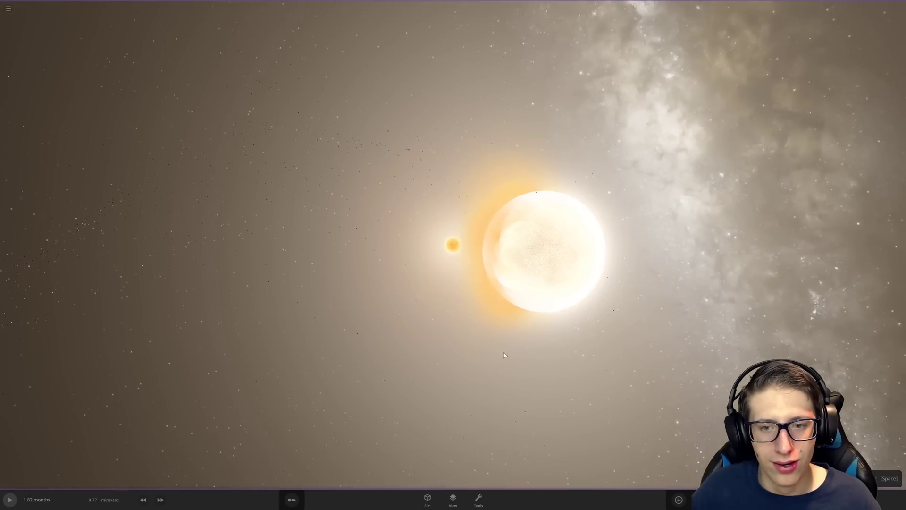
{"action": "scroll", "coordinate": [505, 354], "scroll_direction": "up", "scroll_amount": 5}
{"action": "scroll", "coordinate": [524, 348], "scroll_direction": "up", "scroll_amount": 4}
{"action": "scroll", "coordinate": [550, 349], "scroll_direction": "up", "scroll_amount": 2}
{"action": "scroll", "coordinate": [566, 333], "scroll_direction": "down", "scroll_amount": 2}
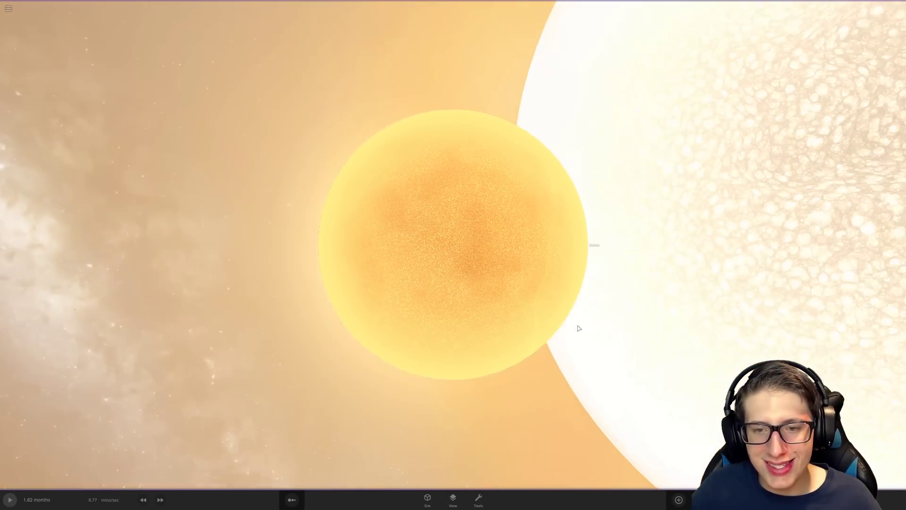
{"action": "scroll", "coordinate": [578, 327], "scroll_direction": "down", "scroll_amount": 5}
{"action": "scroll", "coordinate": [527, 343], "scroll_direction": "down", "scroll_amount": 3}
{"action": "scroll", "coordinate": [513, 343], "scroll_direction": "up", "scroll_amount": 2}
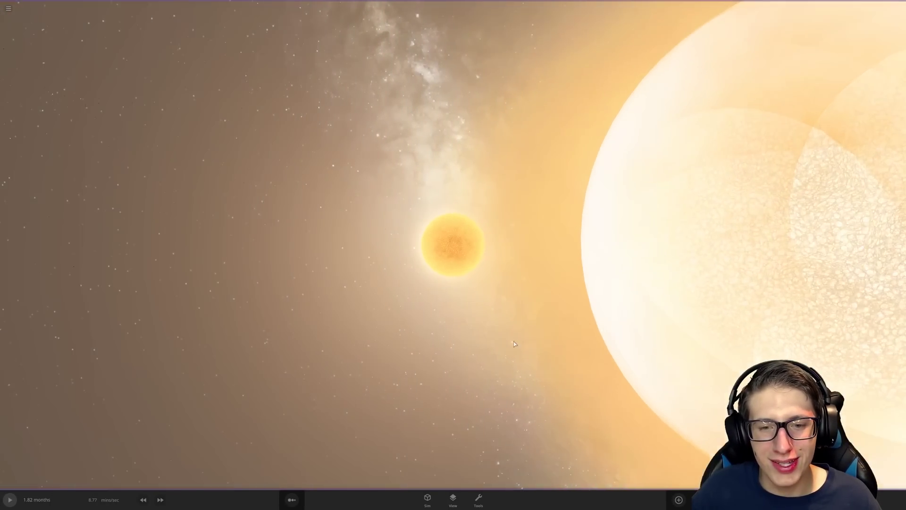
{"action": "scroll", "coordinate": [513, 343], "scroll_direction": "up", "scroll_amount": 4}
{"action": "scroll", "coordinate": [495, 342], "scroll_direction": "up", "scroll_amount": 4}
{"action": "scroll", "coordinate": [476, 340], "scroll_direction": "up", "scroll_amount": 2}
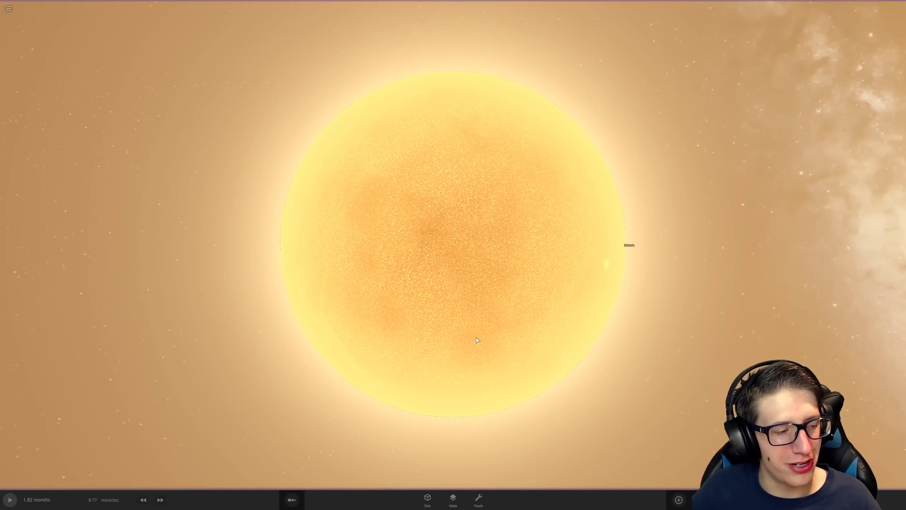
{"action": "scroll", "coordinate": [476, 339], "scroll_direction": "down", "scroll_amount": 3}
{"action": "scroll", "coordinate": [481, 341], "scroll_direction": "down", "scroll_amount": 4}
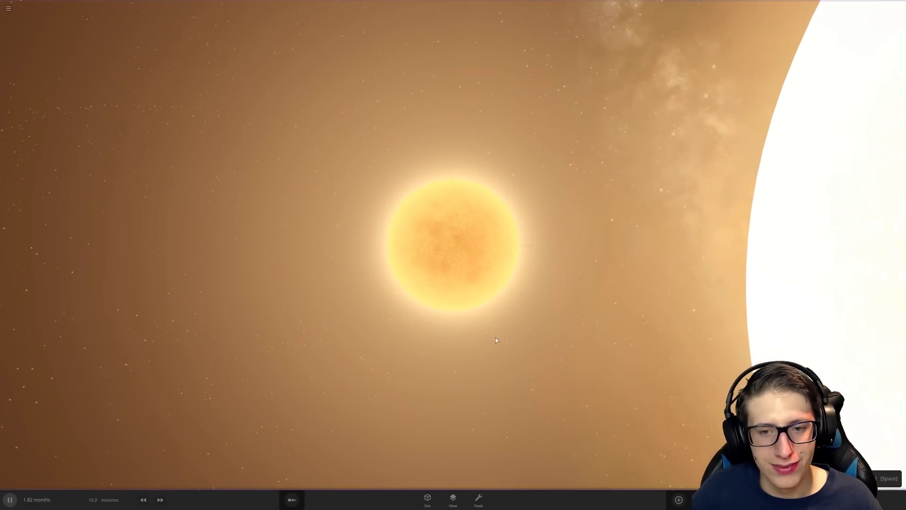
{"action": "scroll", "coordinate": [488, 339], "scroll_direction": "down", "scroll_amount": 2}
{"action": "key", "text": "space"}
{"action": "scroll", "coordinate": [492, 341], "scroll_direction": "down", "scroll_amount": 8}
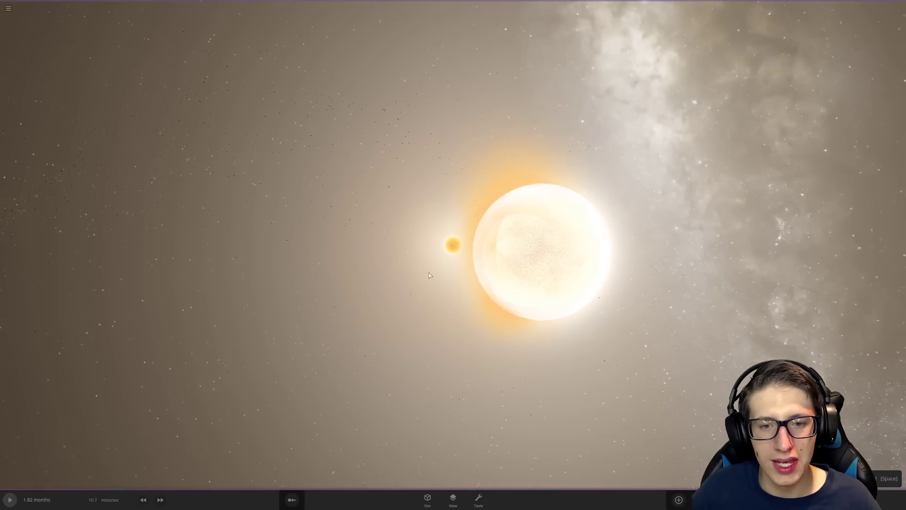
{"action": "key", "text": "space"}
{"action": "scroll", "coordinate": [471, 310], "scroll_direction": "up", "scroll_amount": 4}
{"action": "scroll", "coordinate": [471, 312], "scroll_direction": "up", "scroll_amount": 4}
{"action": "scroll", "coordinate": [469, 314], "scroll_direction": "up", "scroll_amount": 2}
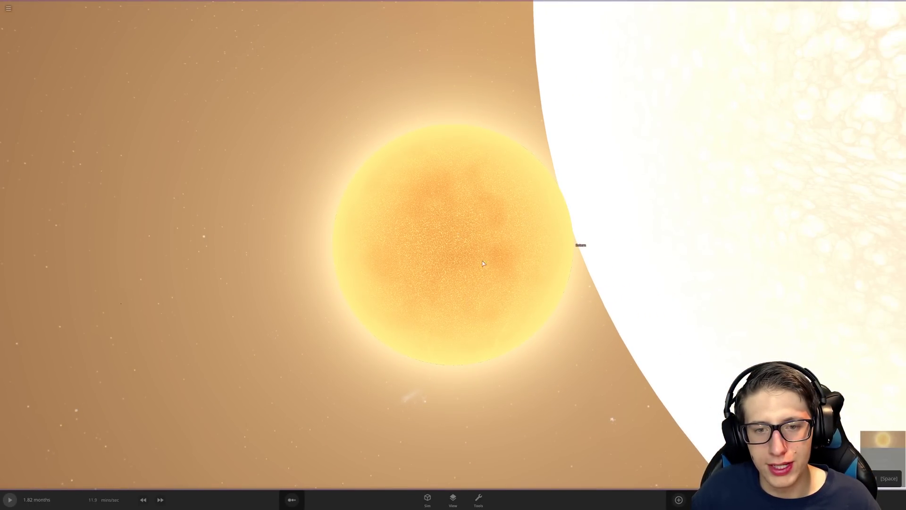
{"action": "scroll", "coordinate": [484, 263], "scroll_direction": "down", "scroll_amount": 5}
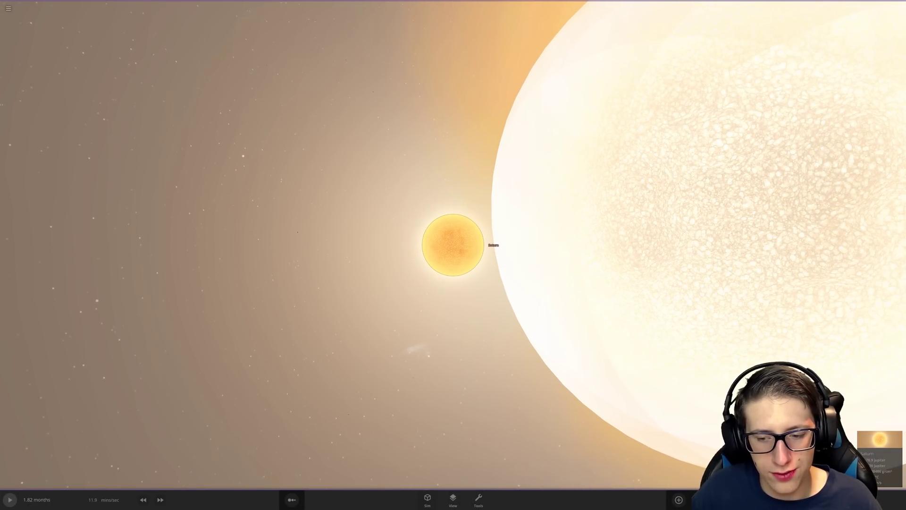
Select Saturn from the thumbnail and orbit around the resulting blue debris nebula
{"action": "left_click", "coordinate": [878, 464]}
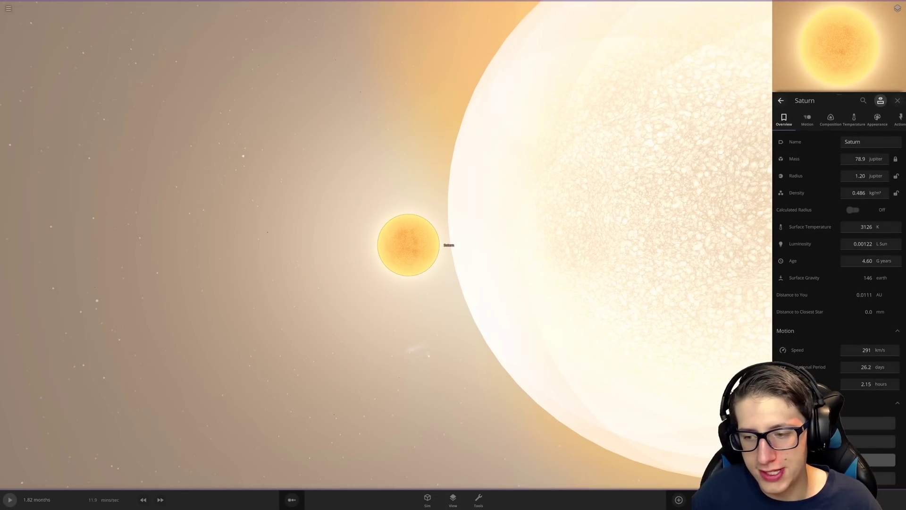
{"action": "scroll", "coordinate": [556, 294], "scroll_direction": "down", "scroll_amount": 5}
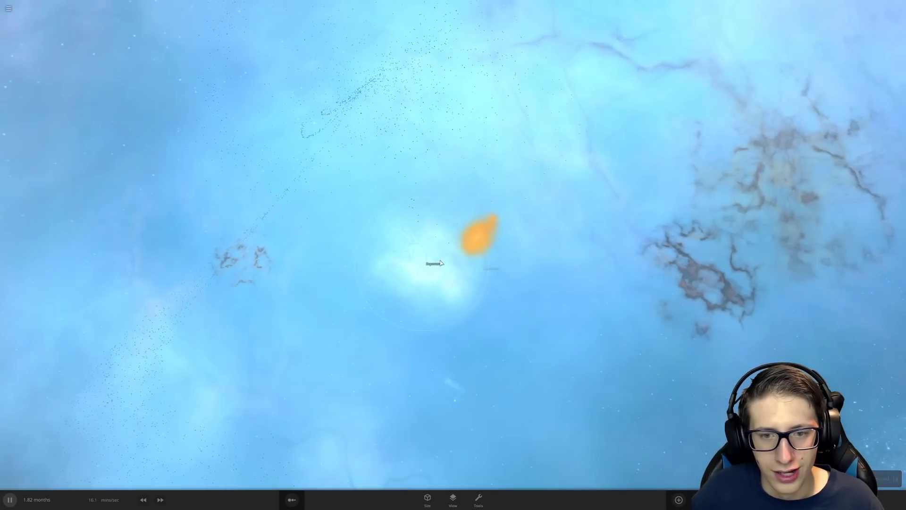
{"action": "mouse_move", "coordinate": [438, 264]}
{"action": "left_mouse_down"}
{"action": "mouse_move", "coordinate": [498, 217]}
{"action": "mouse_move", "coordinate": [448, 242]}
{"action": "mouse_move", "coordinate": [496, 236]}
{"action": "mouse_move", "coordinate": [417, 235]}
{"action": "left_mouse_up"}
{"action": "scroll", "coordinate": [448, 242], "scroll_direction": "up", "scroll_amount": 5}
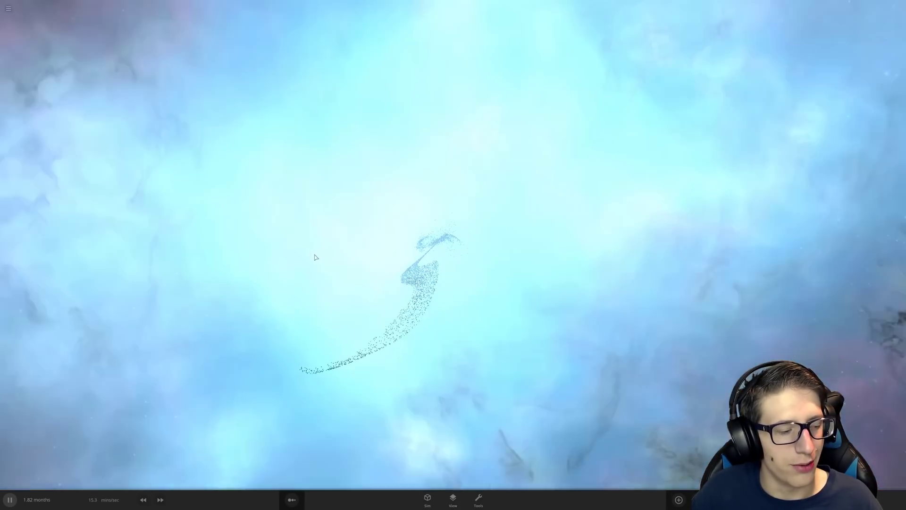
{"action": "scroll", "coordinate": [418, 235], "scroll_direction": "down", "scroll_amount": 8}
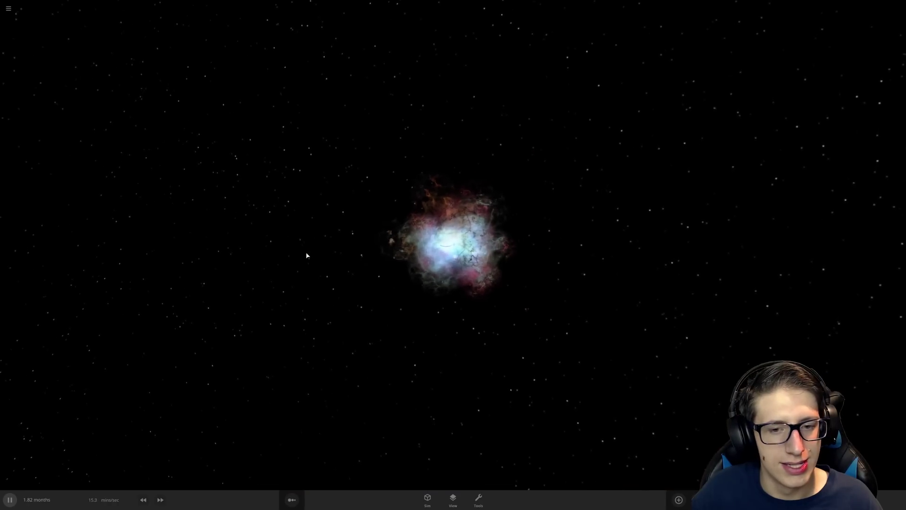
{"action": "scroll", "coordinate": [312, 246], "scroll_direction": "up", "scroll_amount": 2}
{"action": "scroll", "coordinate": [312, 247], "scroll_direction": "down", "scroll_amount": 5}
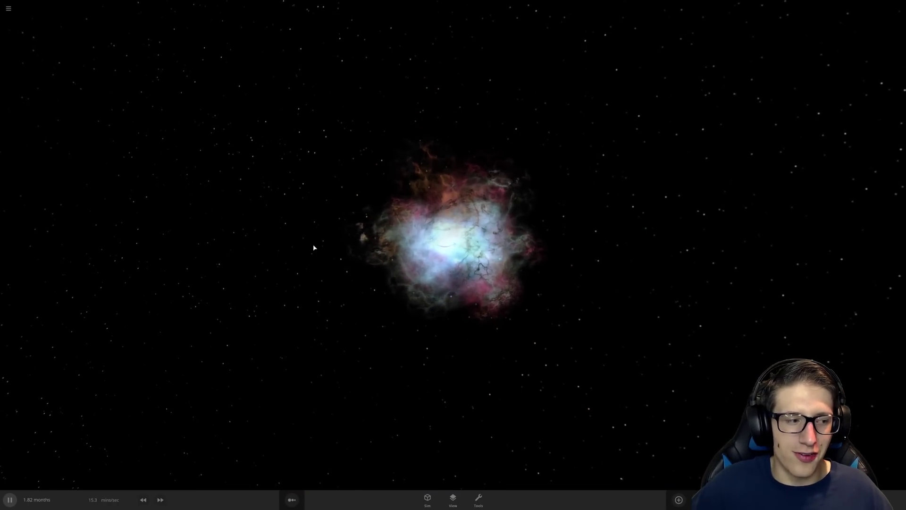